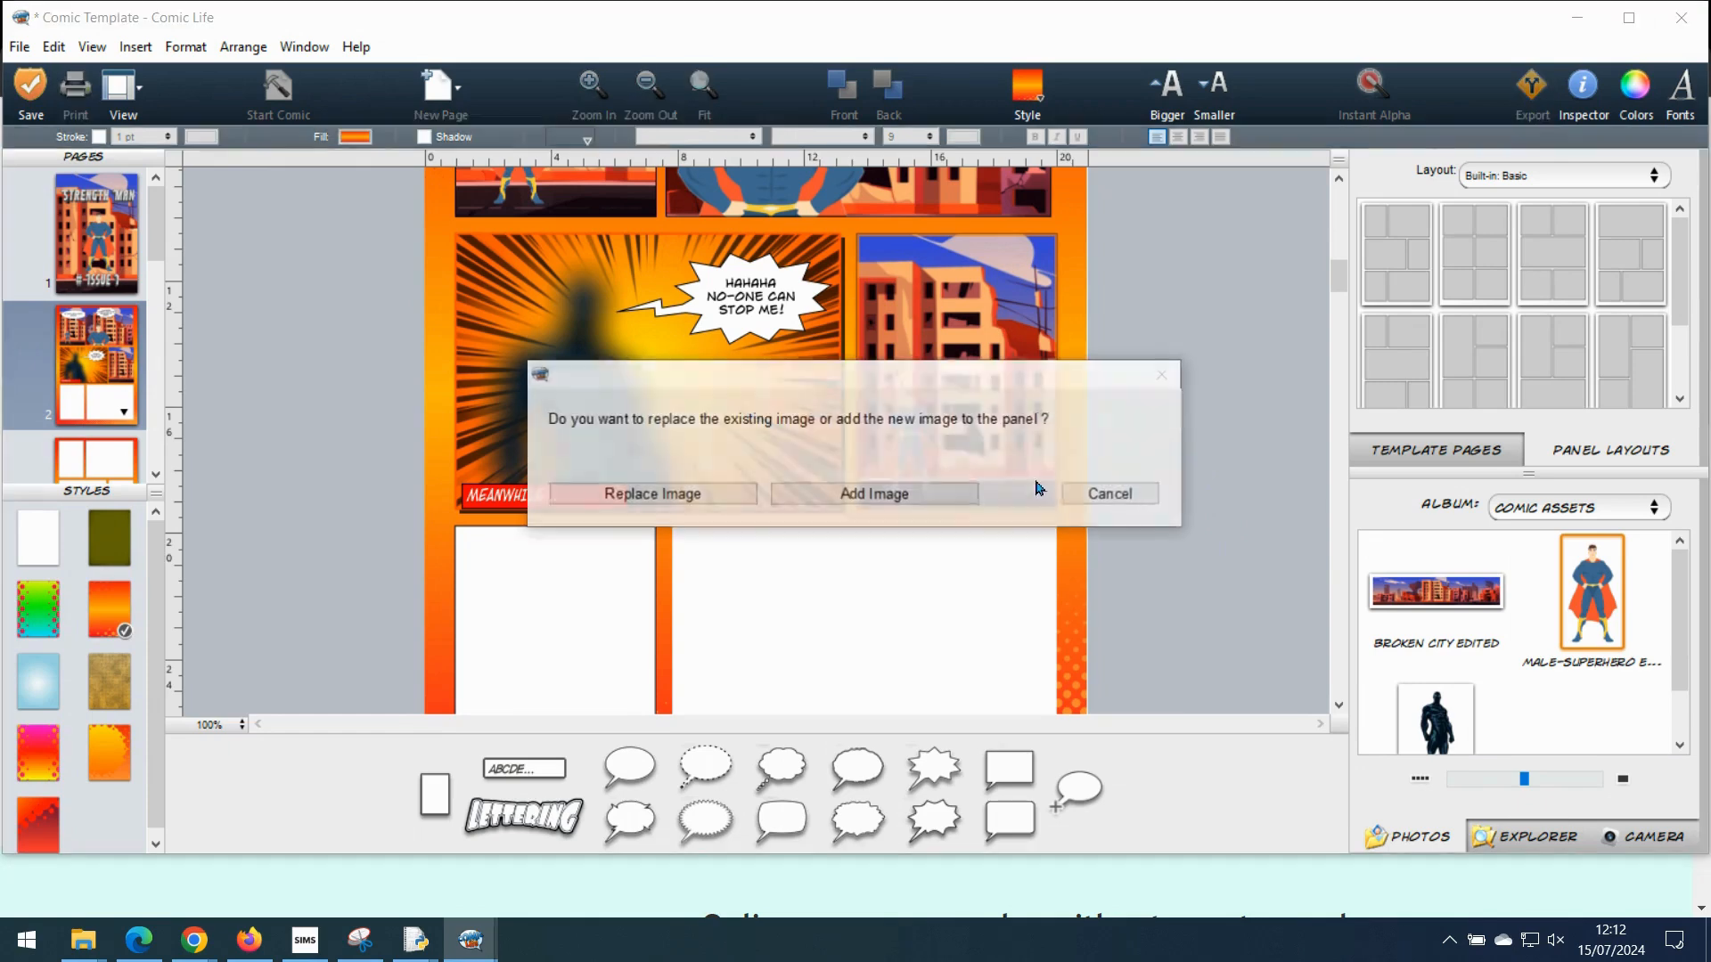
# Step: Add the superhero image to the broken-city panel in the middle row, shrink it and place it in the panel's lower left
pyautogui.click(898, 494)
pyautogui.moveTo(976, 357); pyautogui.dragTo(955, 376)
pyautogui.moveTo(997, 282); pyautogui.dragTo(939, 384)
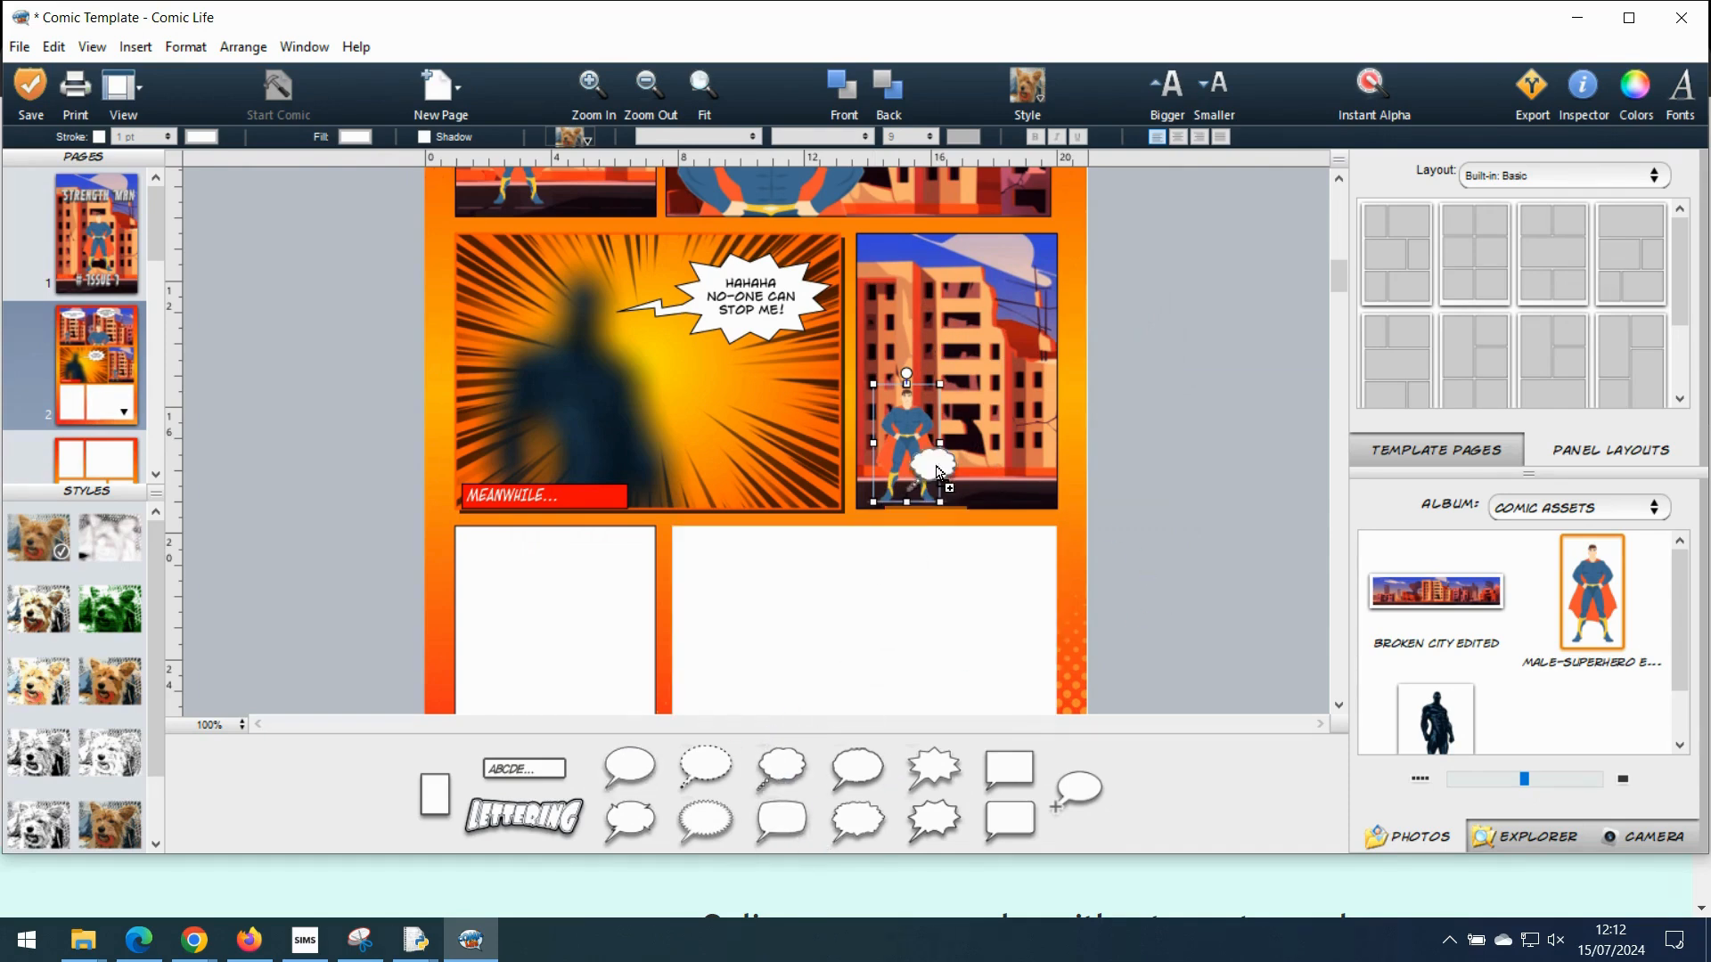
# Step: Add a thought balloon above the small superhero reading "I can sense something", with its tail leading to his head
pyautogui.moveTo(947, 365)
pyautogui.moveTo(947, 365); pyautogui.dragTo(914, 386)
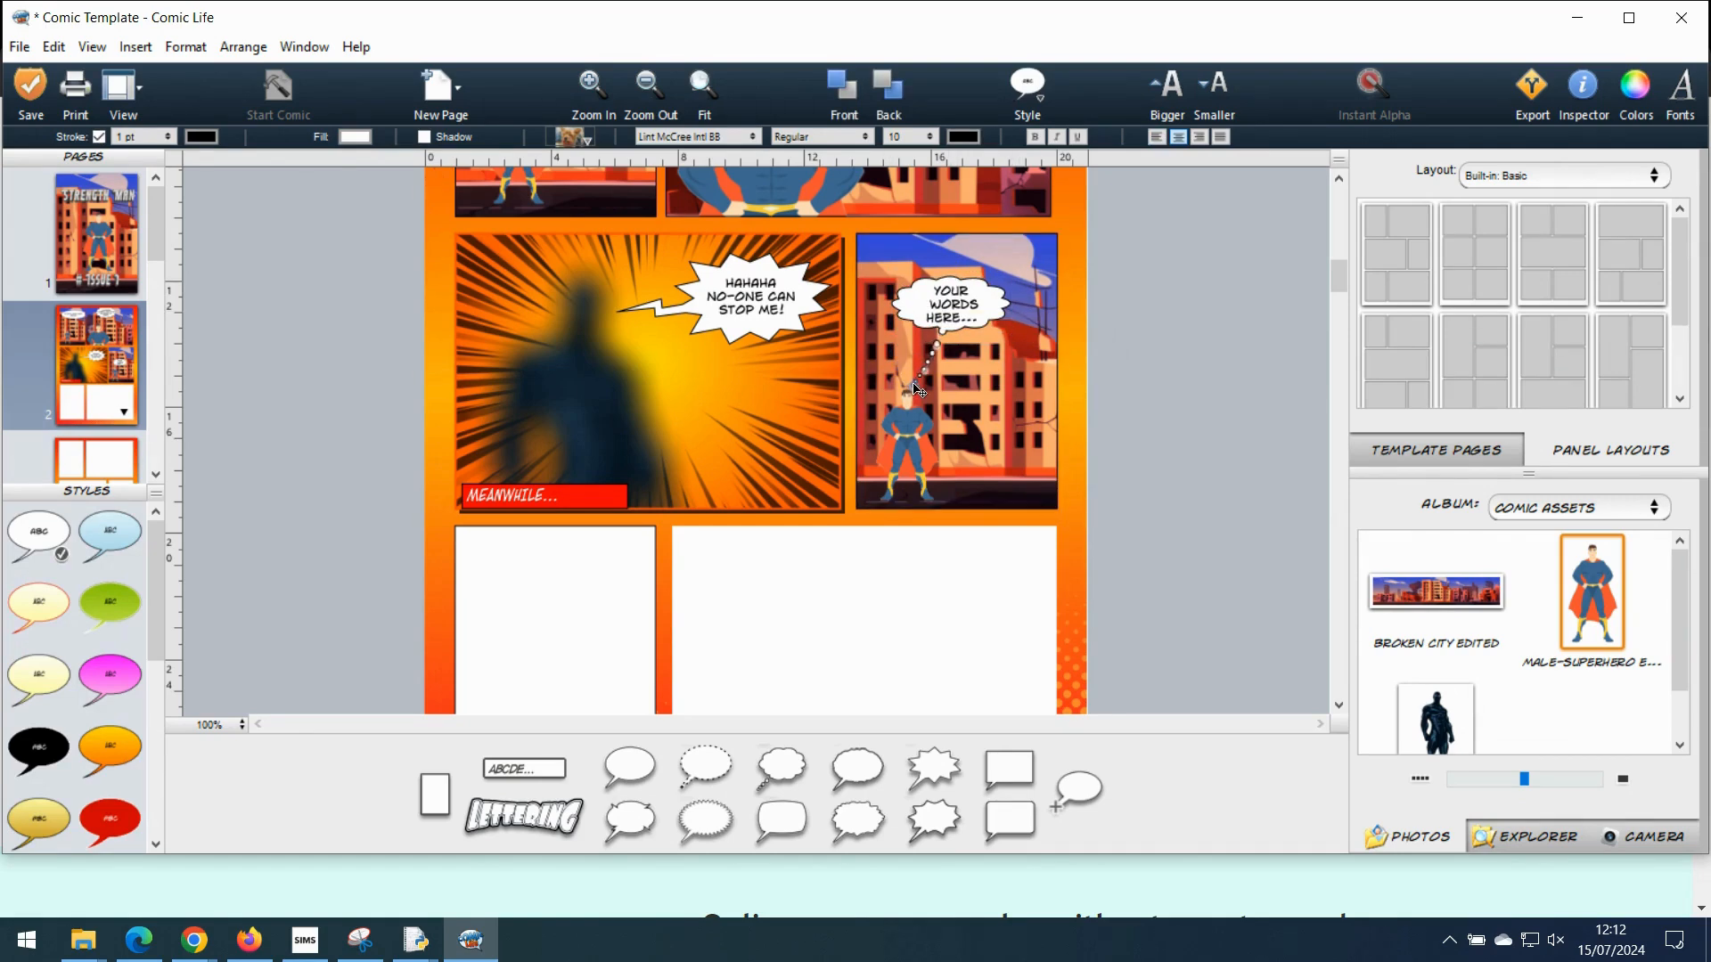
pyautogui.doubleClick(939, 314)
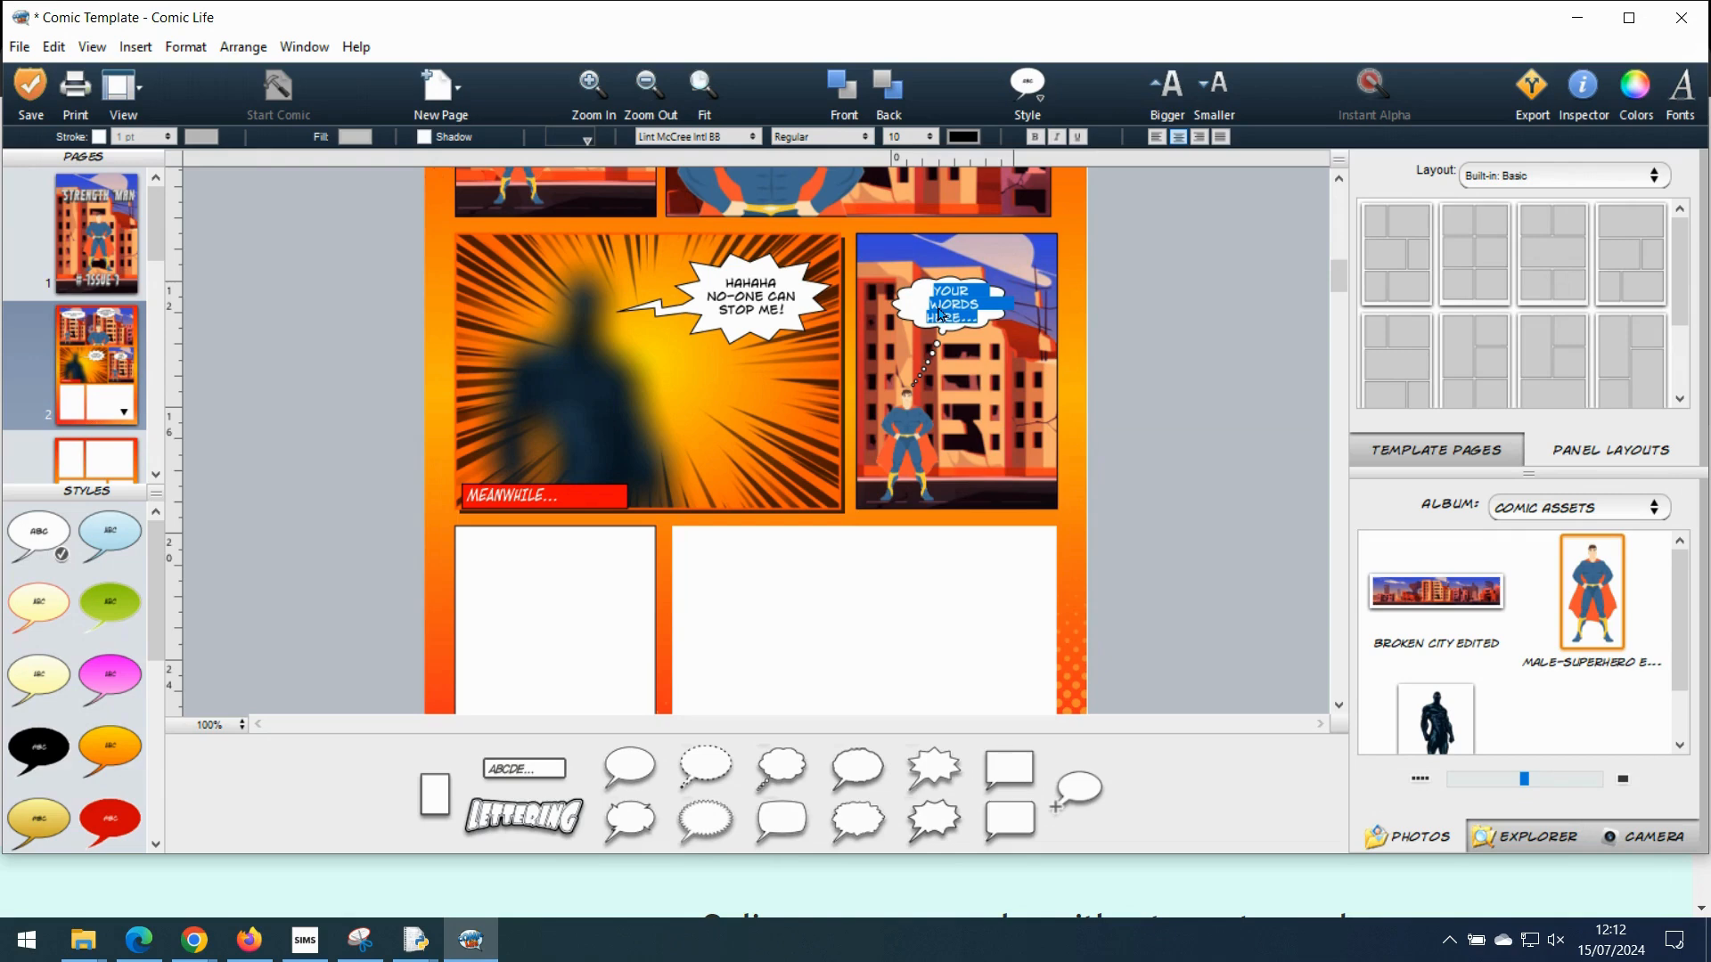
pyautogui.write('I can sense something')
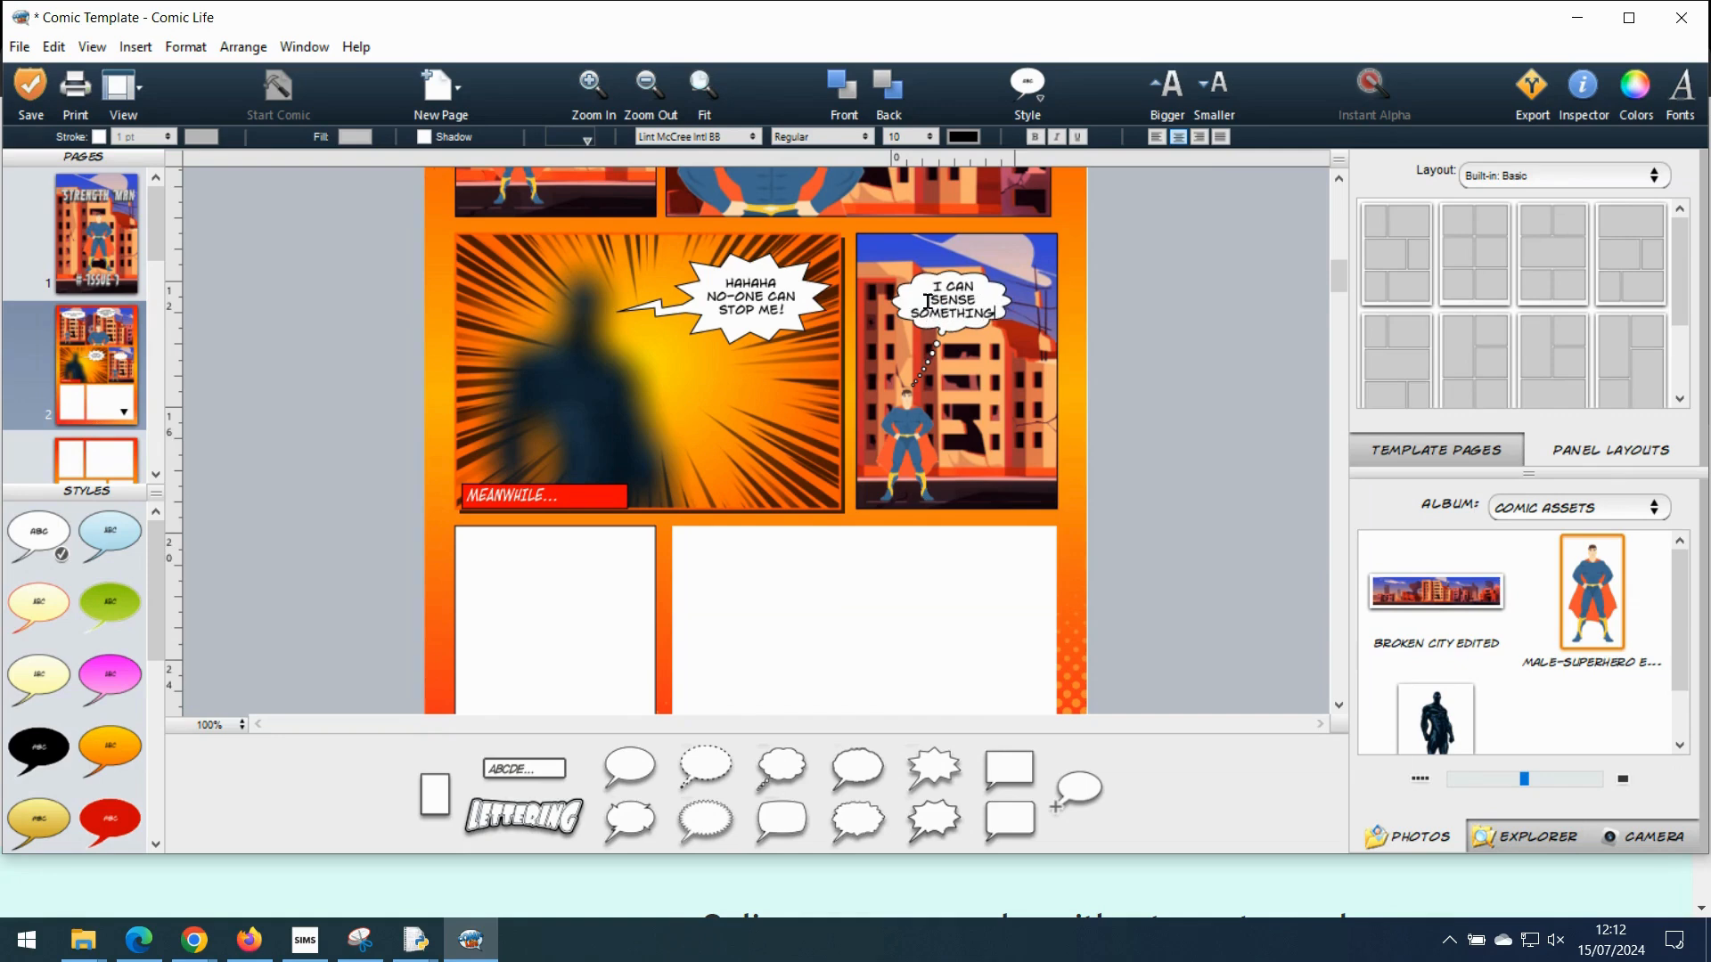
pyautogui.click(1213, 487)
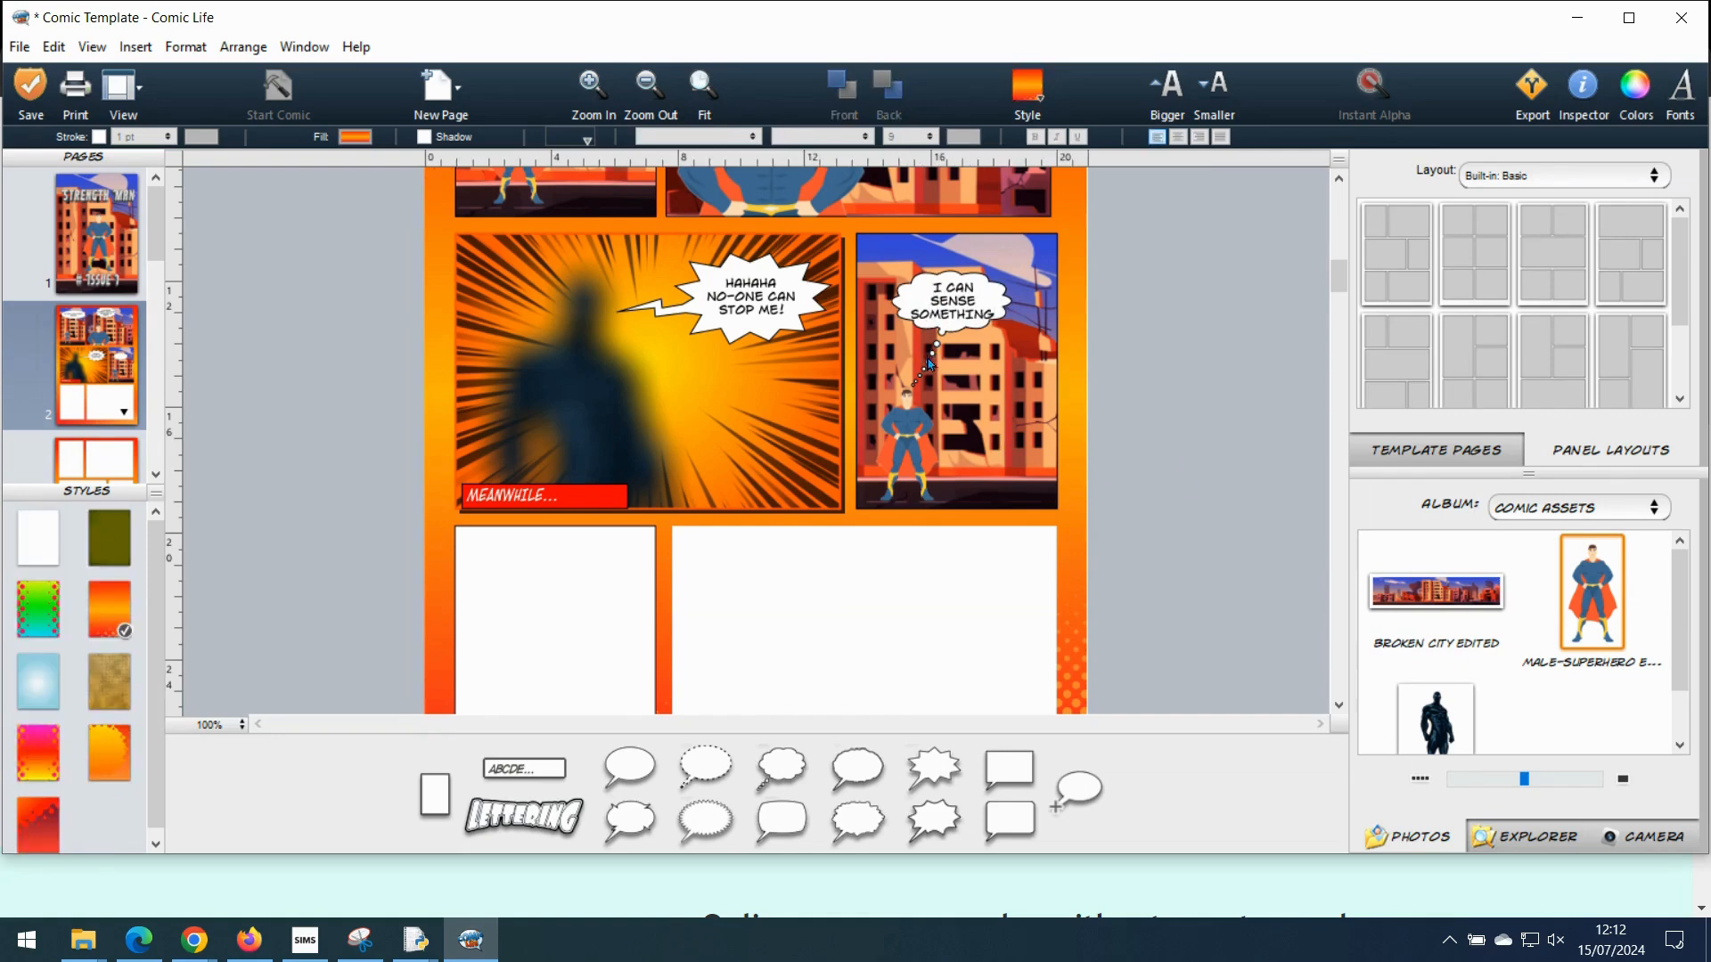
# Step: Adjust the start of the thought balloon's tail slightly to the right
pyautogui.click(930, 362)
pyautogui.moveTo(937, 345); pyautogui.dragTo(952, 344)
pyautogui.click(1118, 461)
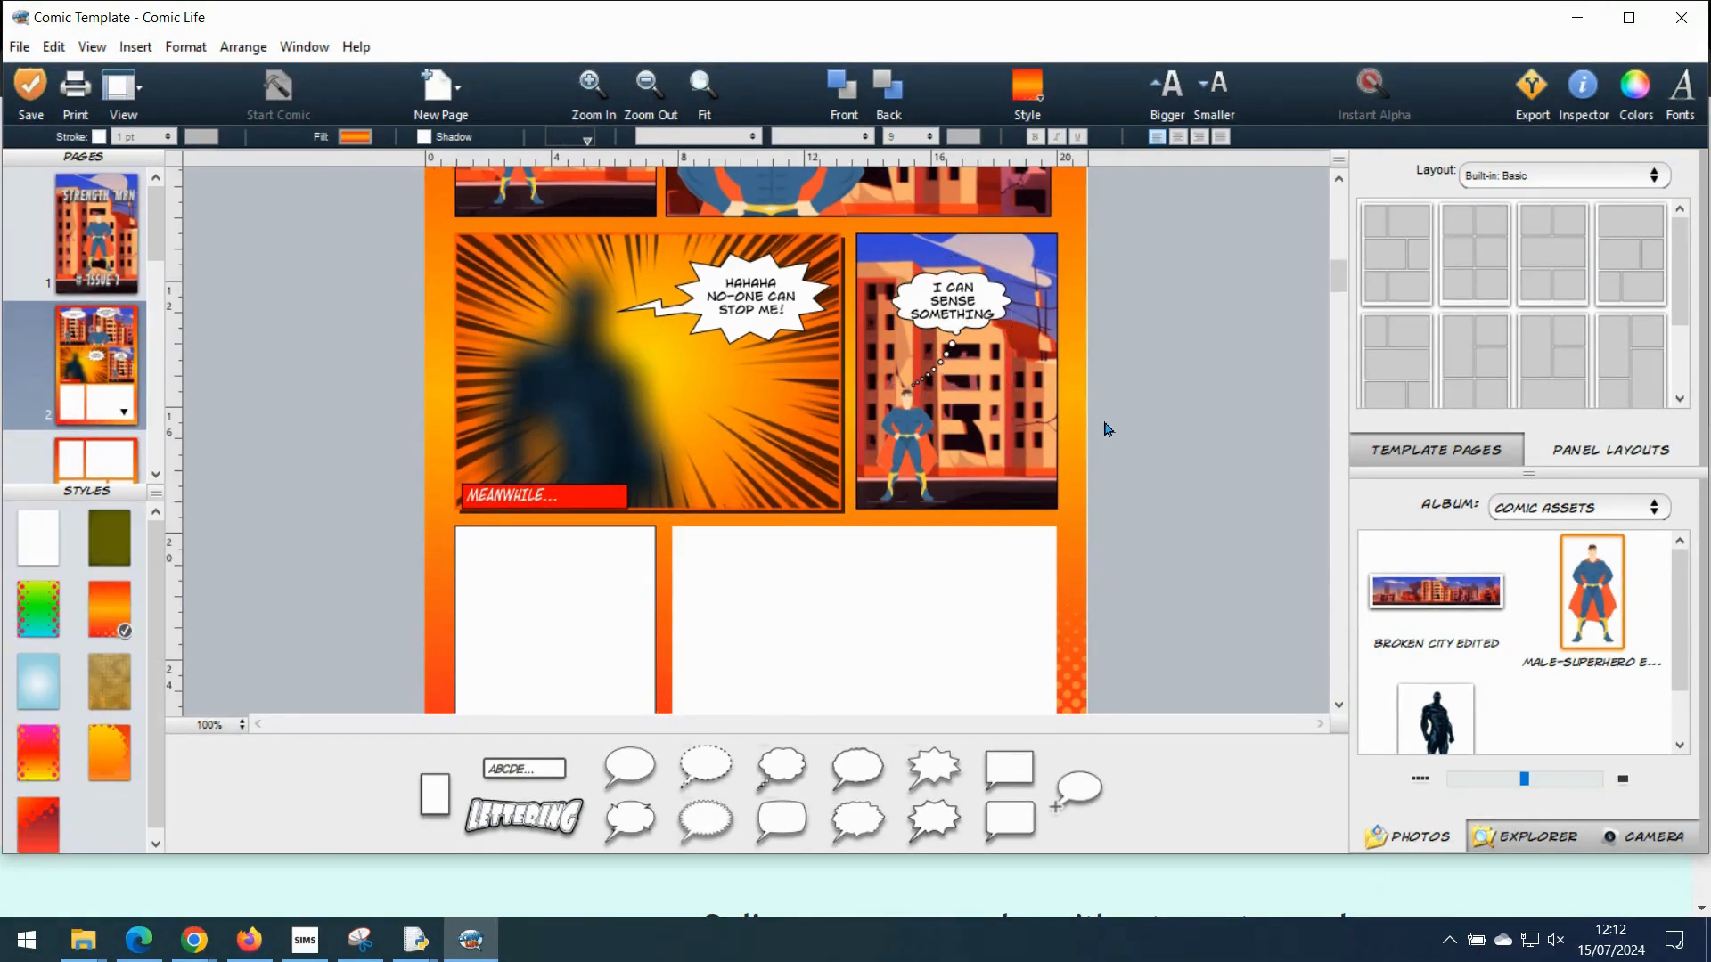
# Step: Apply the orange burst style to the narrow bottom panel and place the Villain Edited image at its left side
pyautogui.scroll(-2, 548, 537)
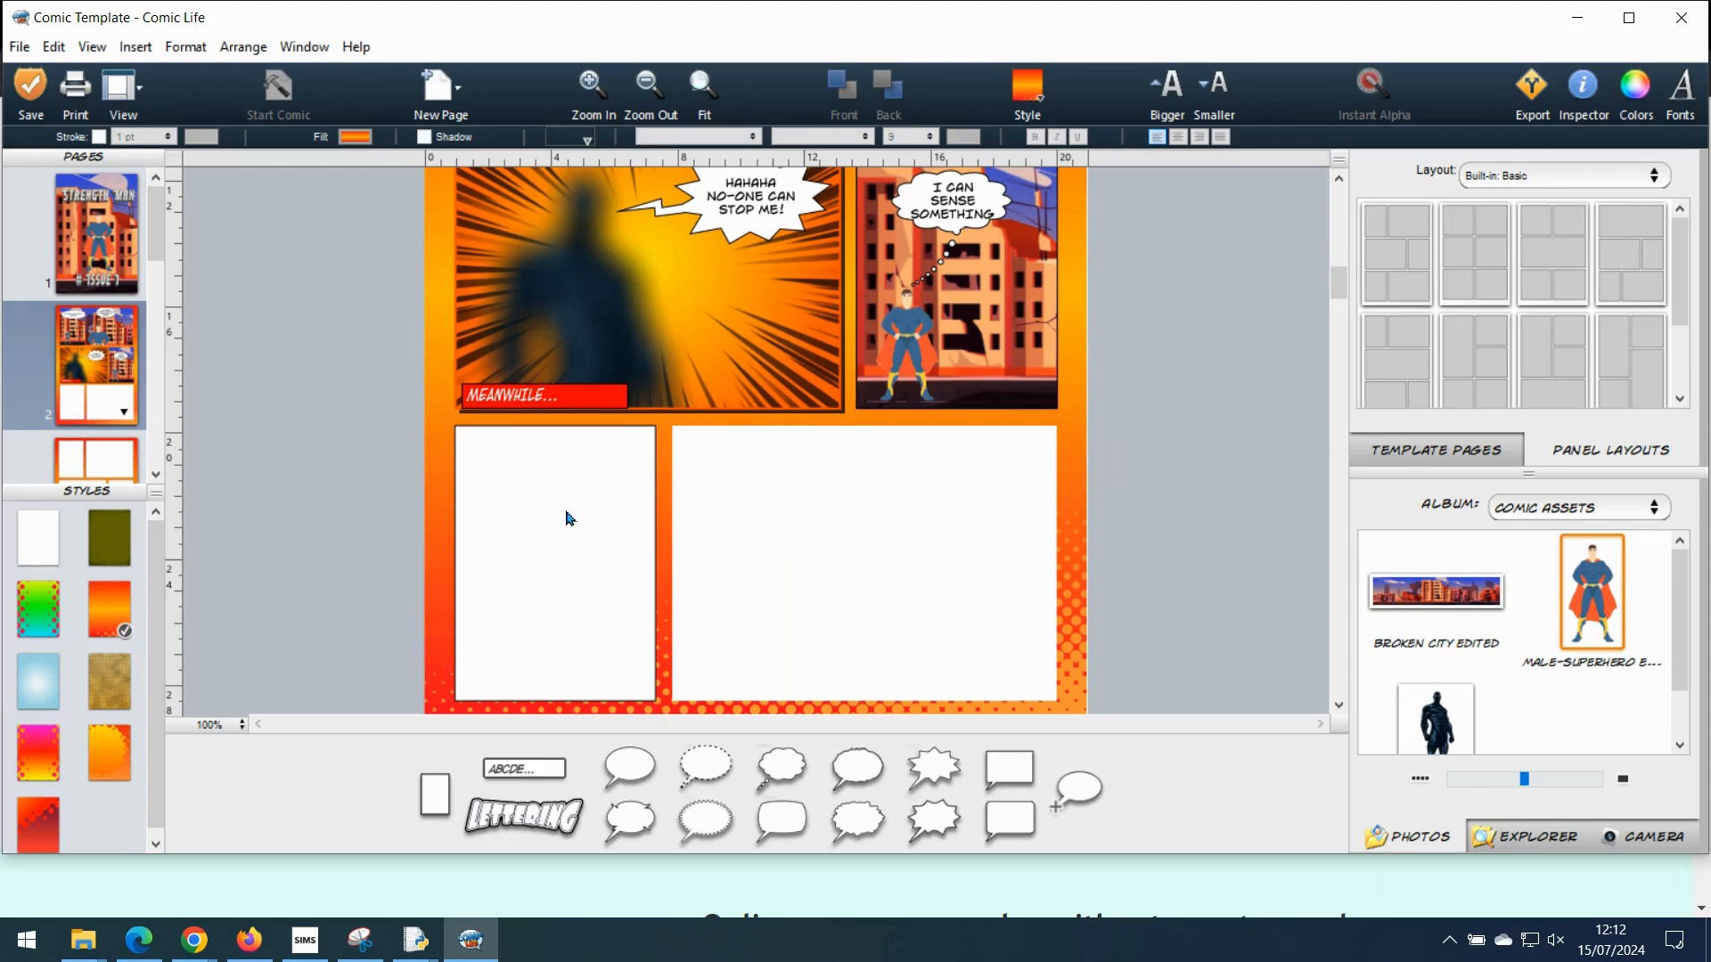
pyautogui.scroll(-1, 565, 520)
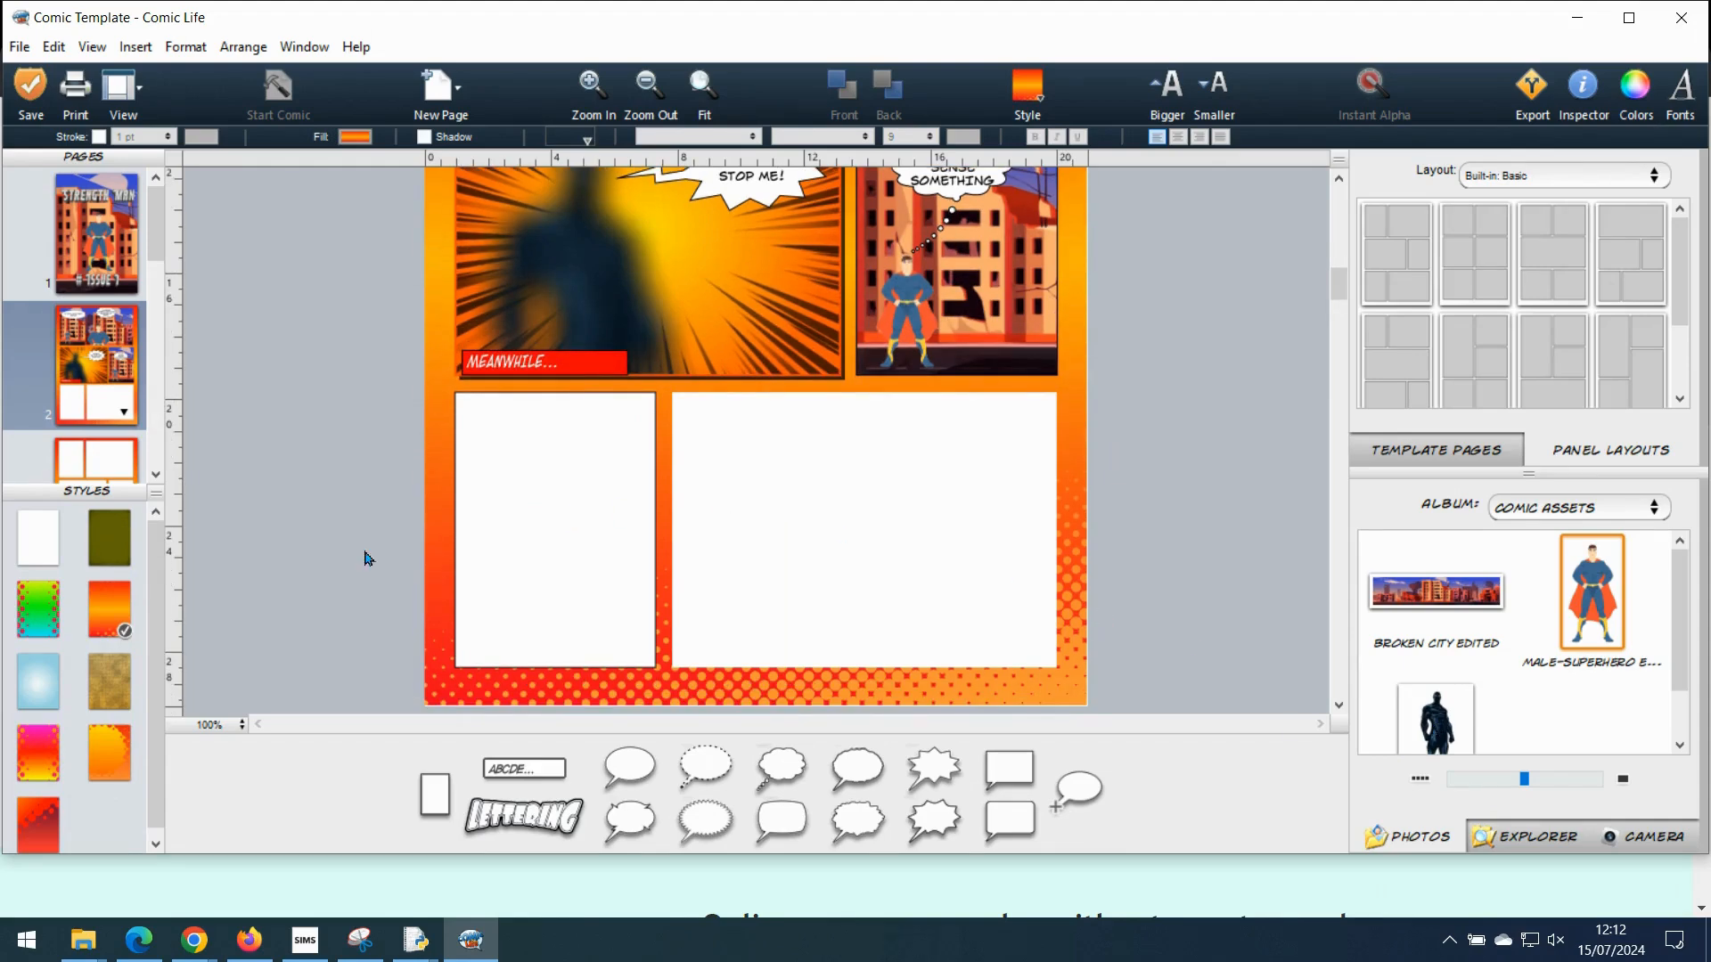
pyautogui.click(556, 491)
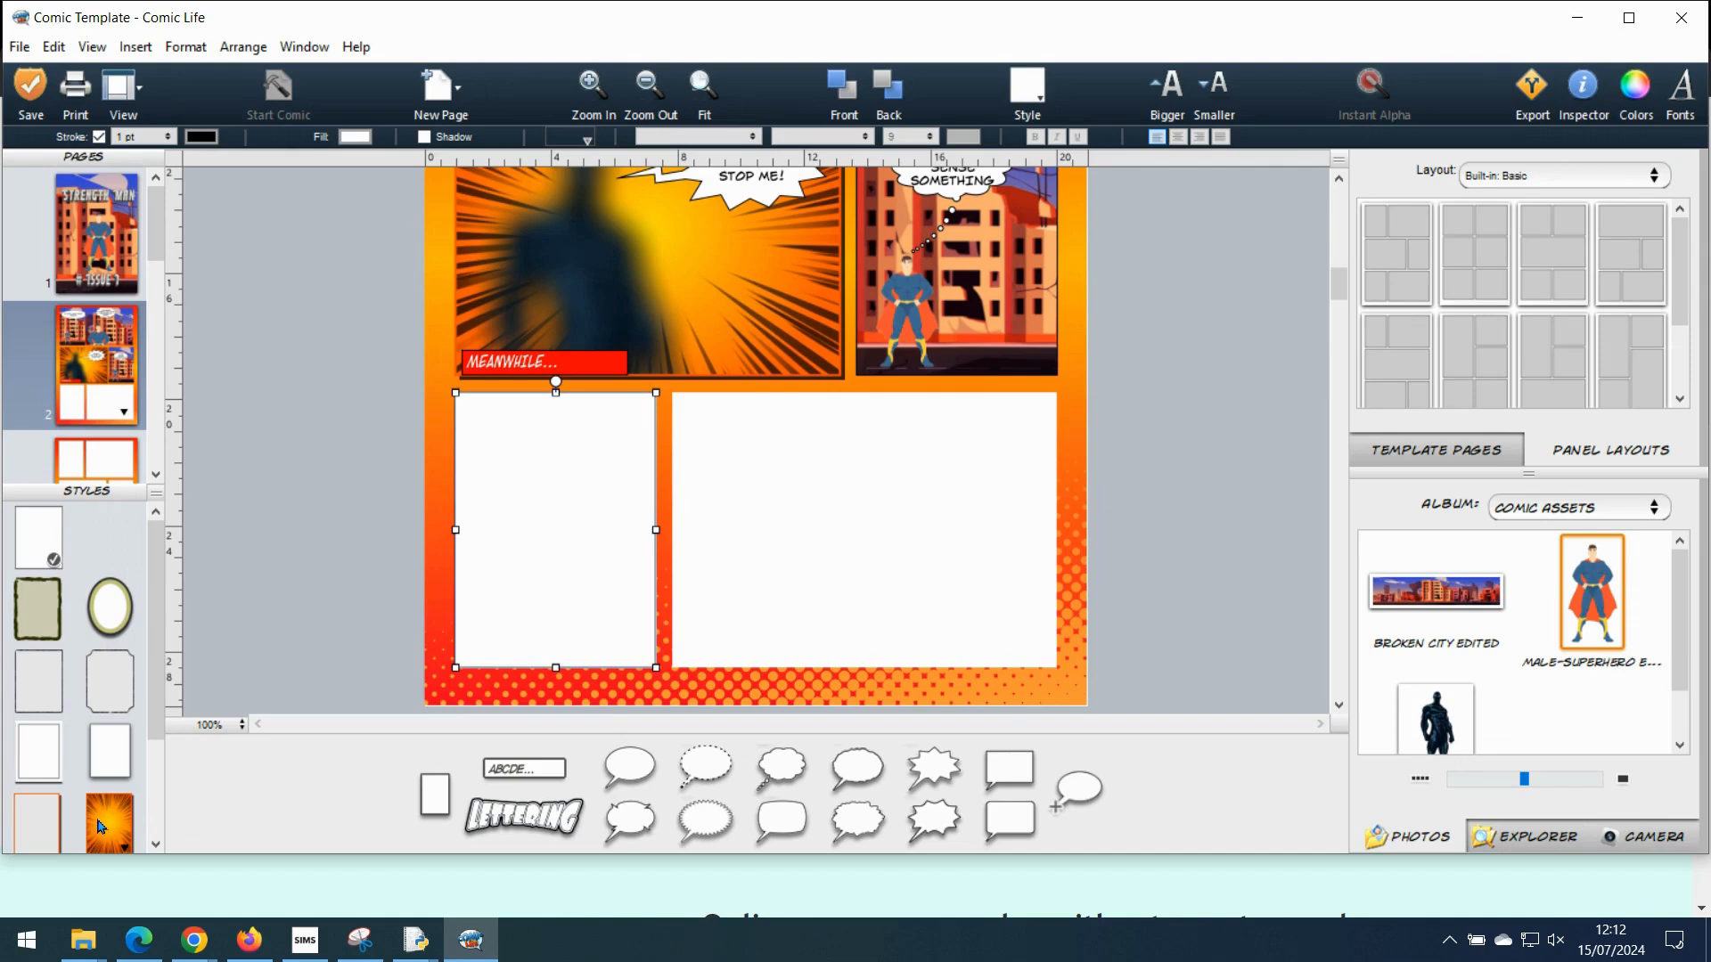
pyautogui.click(101, 826)
pyautogui.moveTo(1454, 726); pyautogui.dragTo(553, 574)
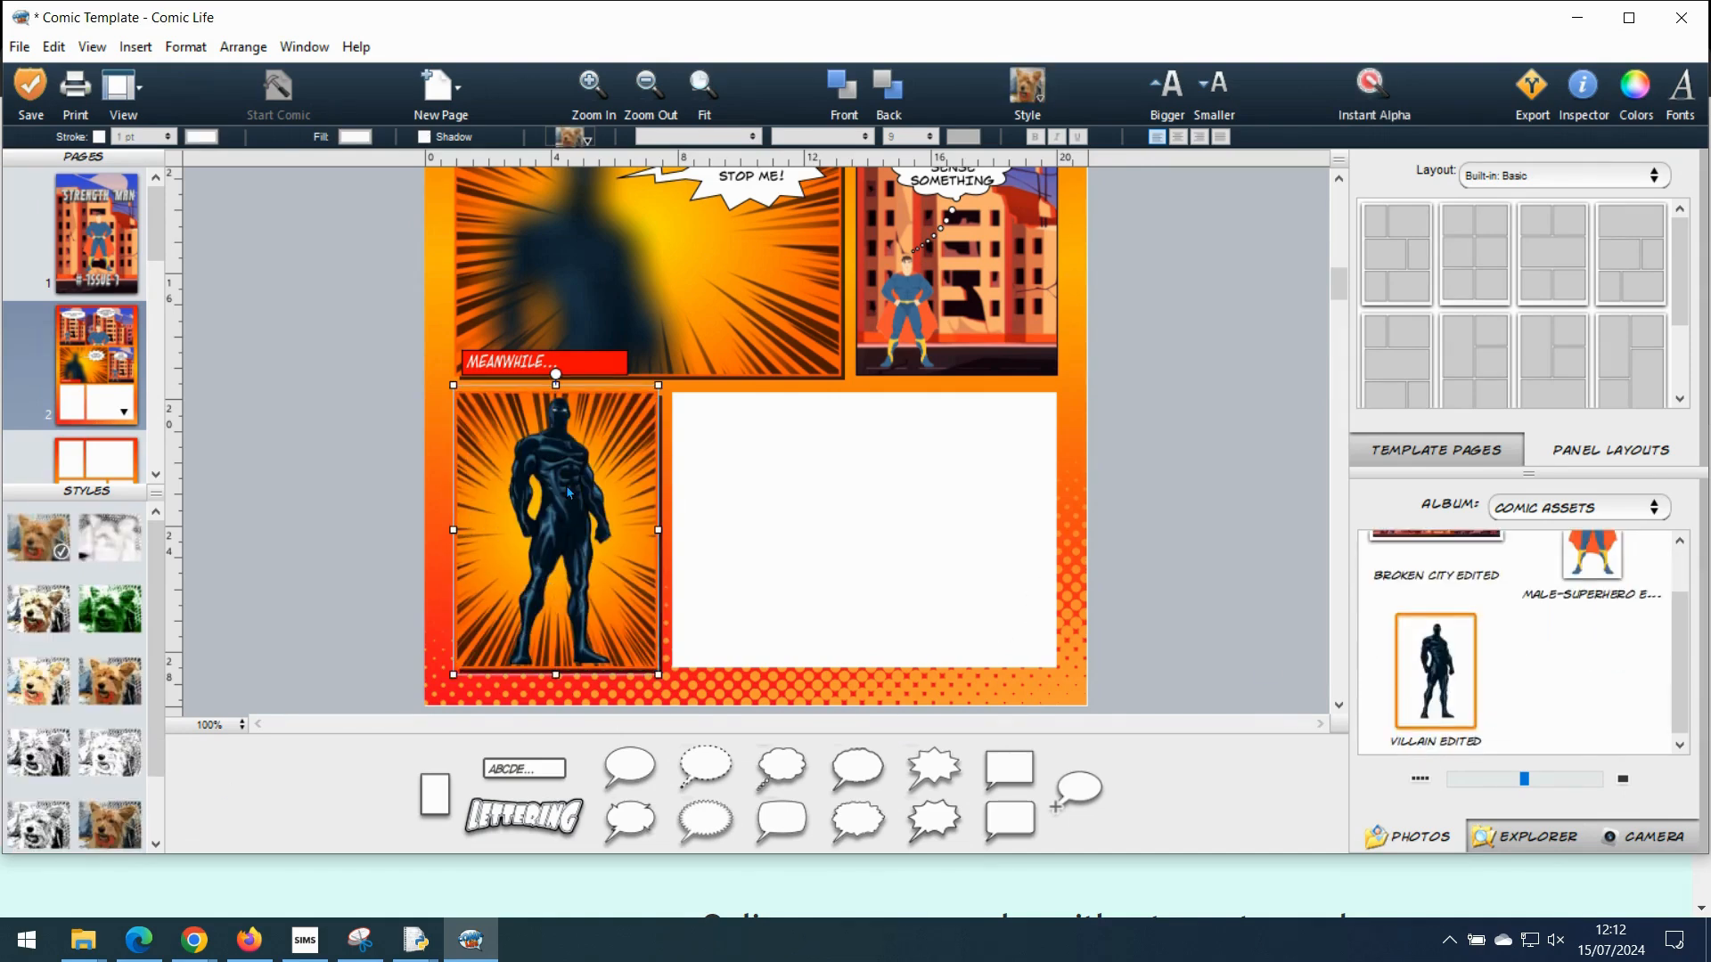
pyautogui.moveTo(567, 492); pyautogui.dragTo(520, 488)
# Step: Add a speech balloon beside the villain reading "TIME TO REVEAL MYSELF...", with its tail pointing at his head
pyautogui.moveTo(630, 765); pyautogui.dragTo(653, 450)
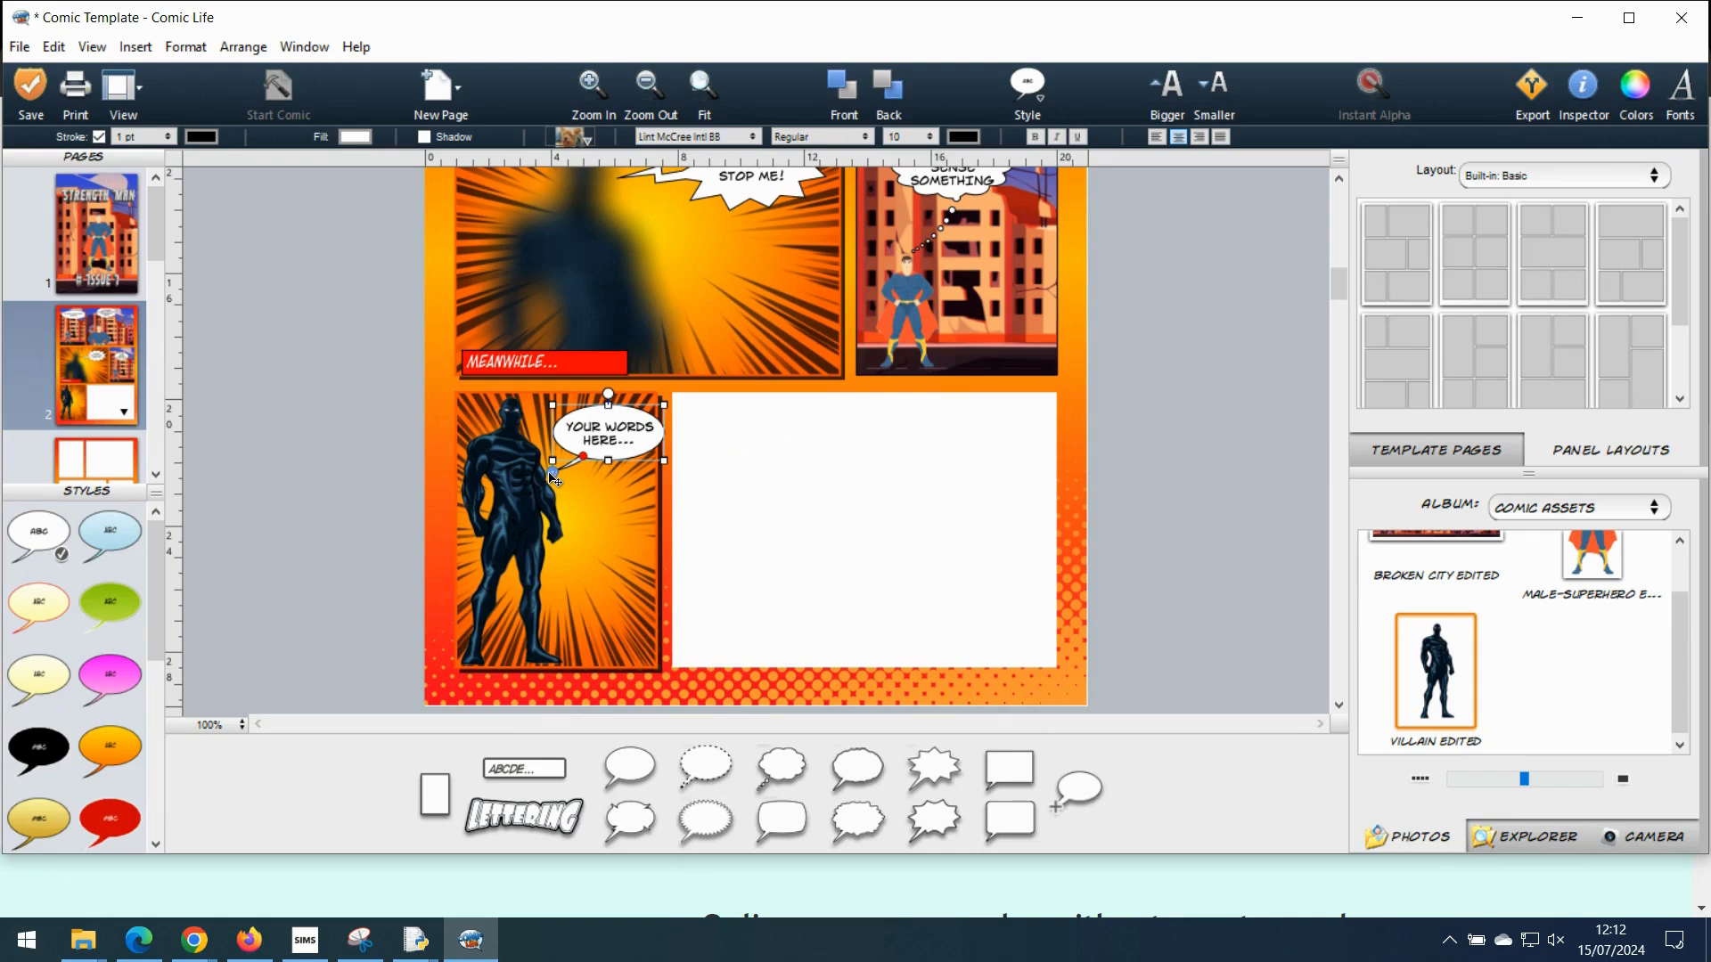
pyautogui.doubleClick(604, 445)
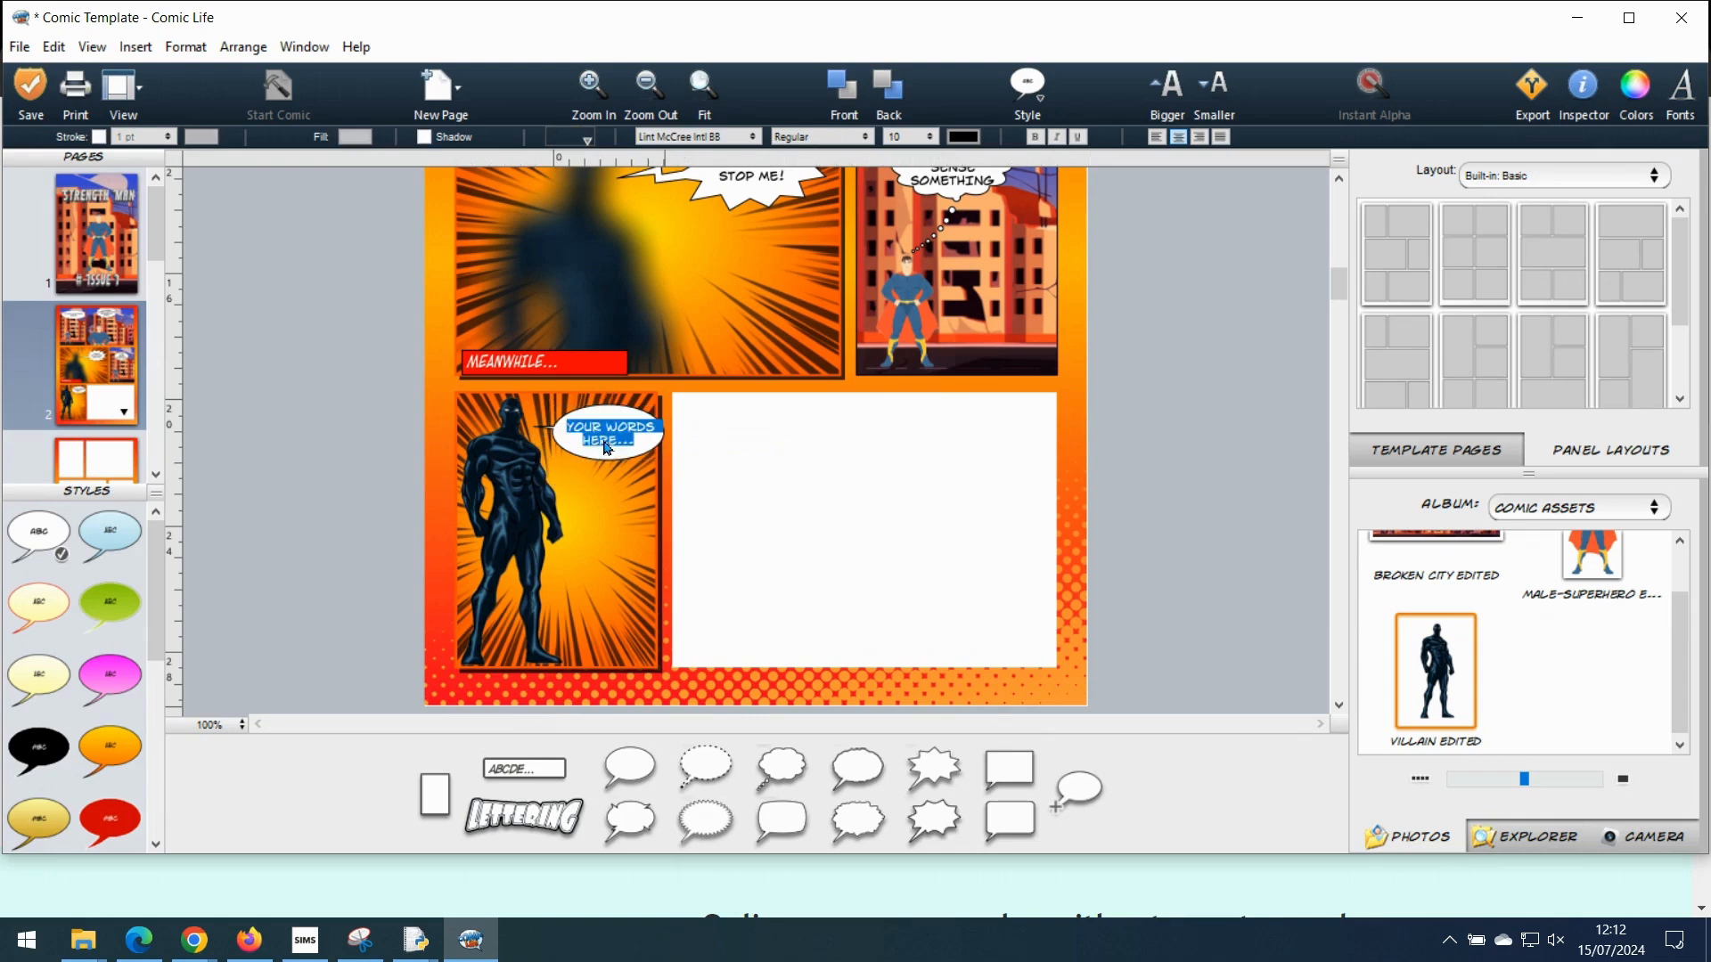
pyautogui.write('TIME TO REVEAL MYSEL')
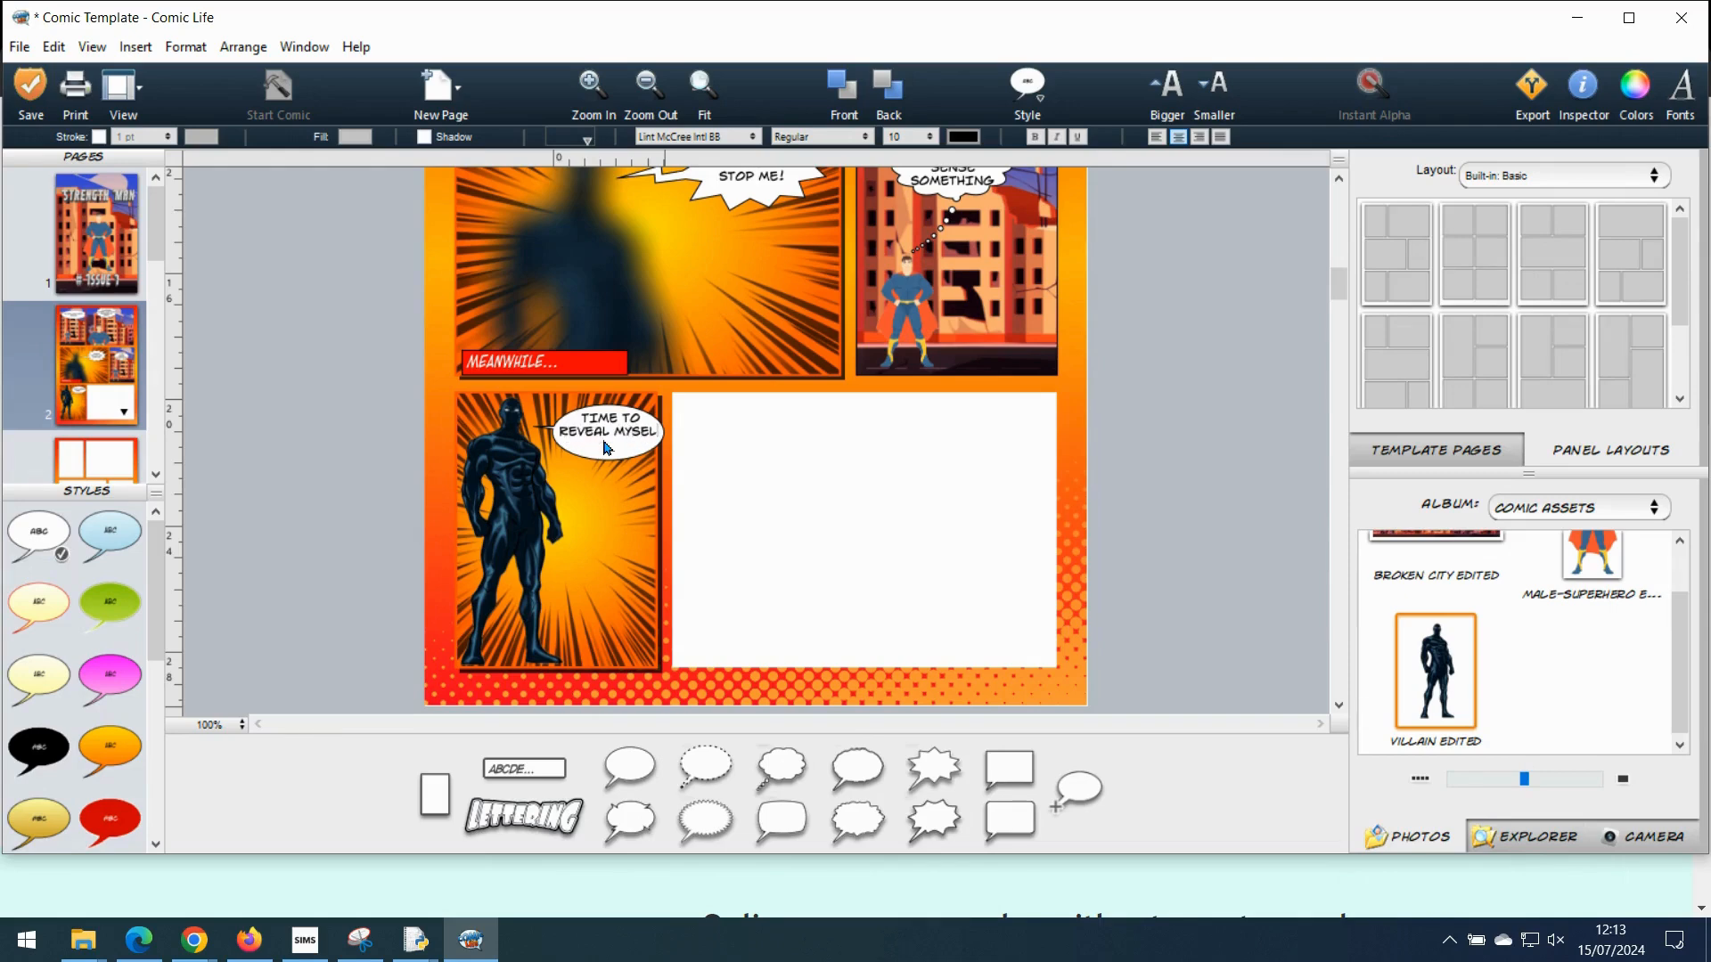
pyautogui.write('F...')
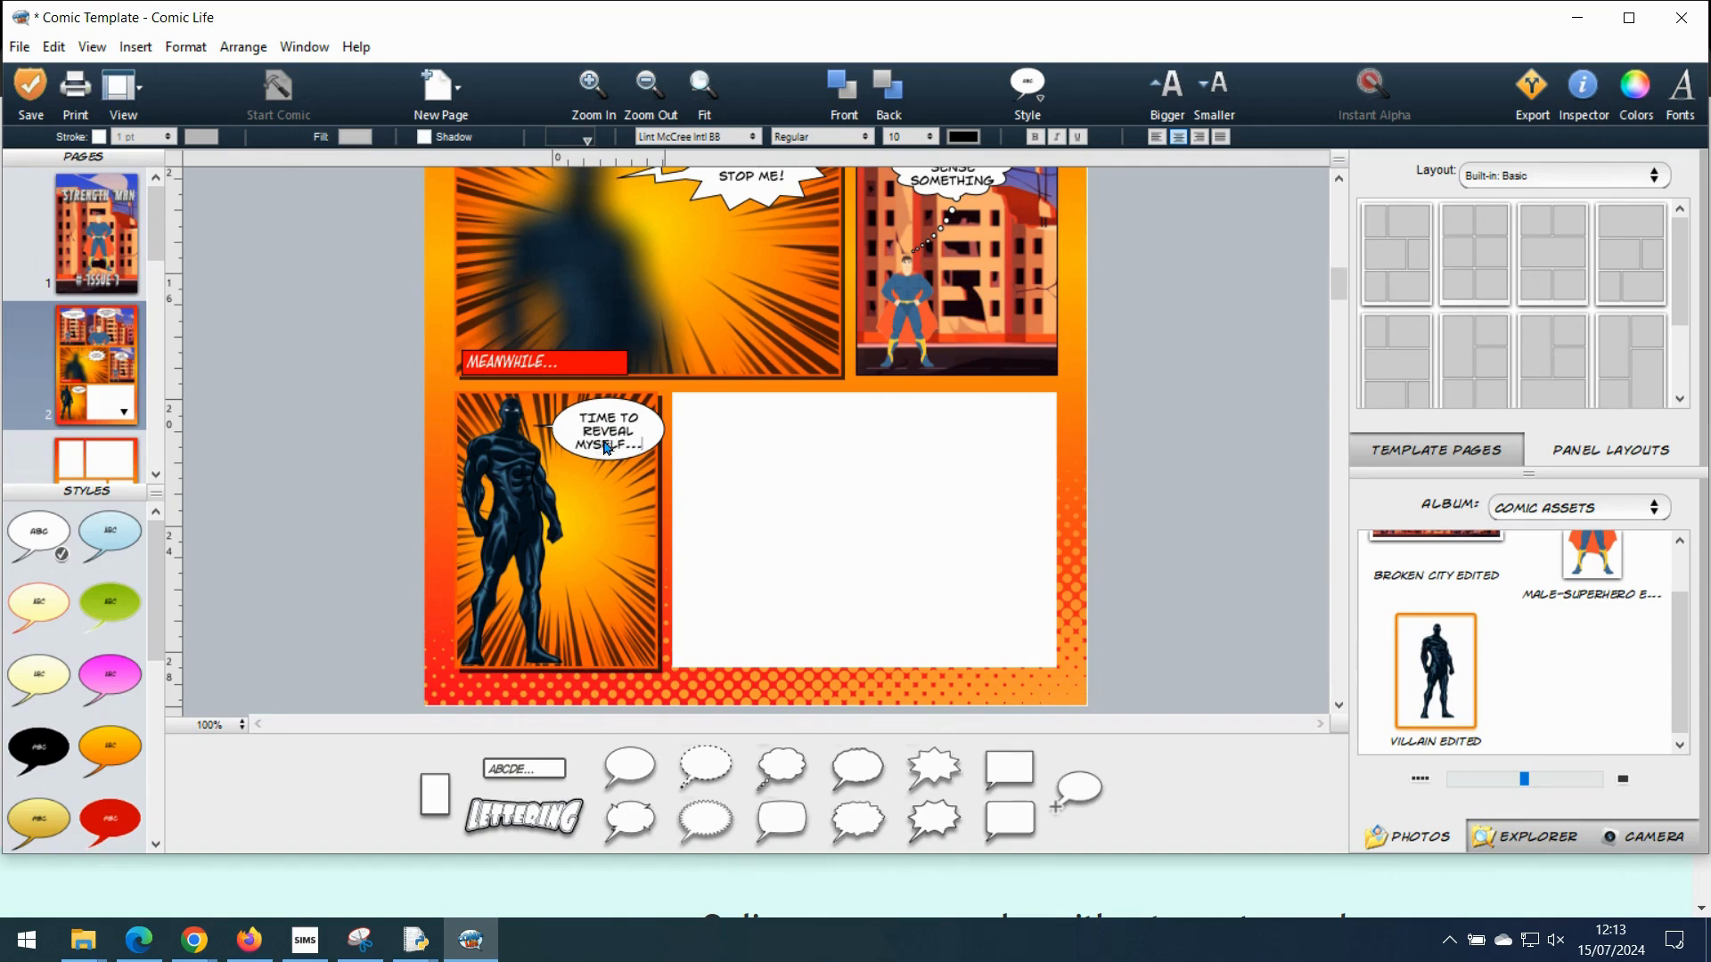
pyautogui.click(1136, 580)
# Step: Fill the wide bottom panel with the Broken City Edited image and add the superhero, enlarged, on its right side
pyautogui.moveTo(1436, 537); pyautogui.dragTo(974, 638)
pyautogui.click(1216, 341)
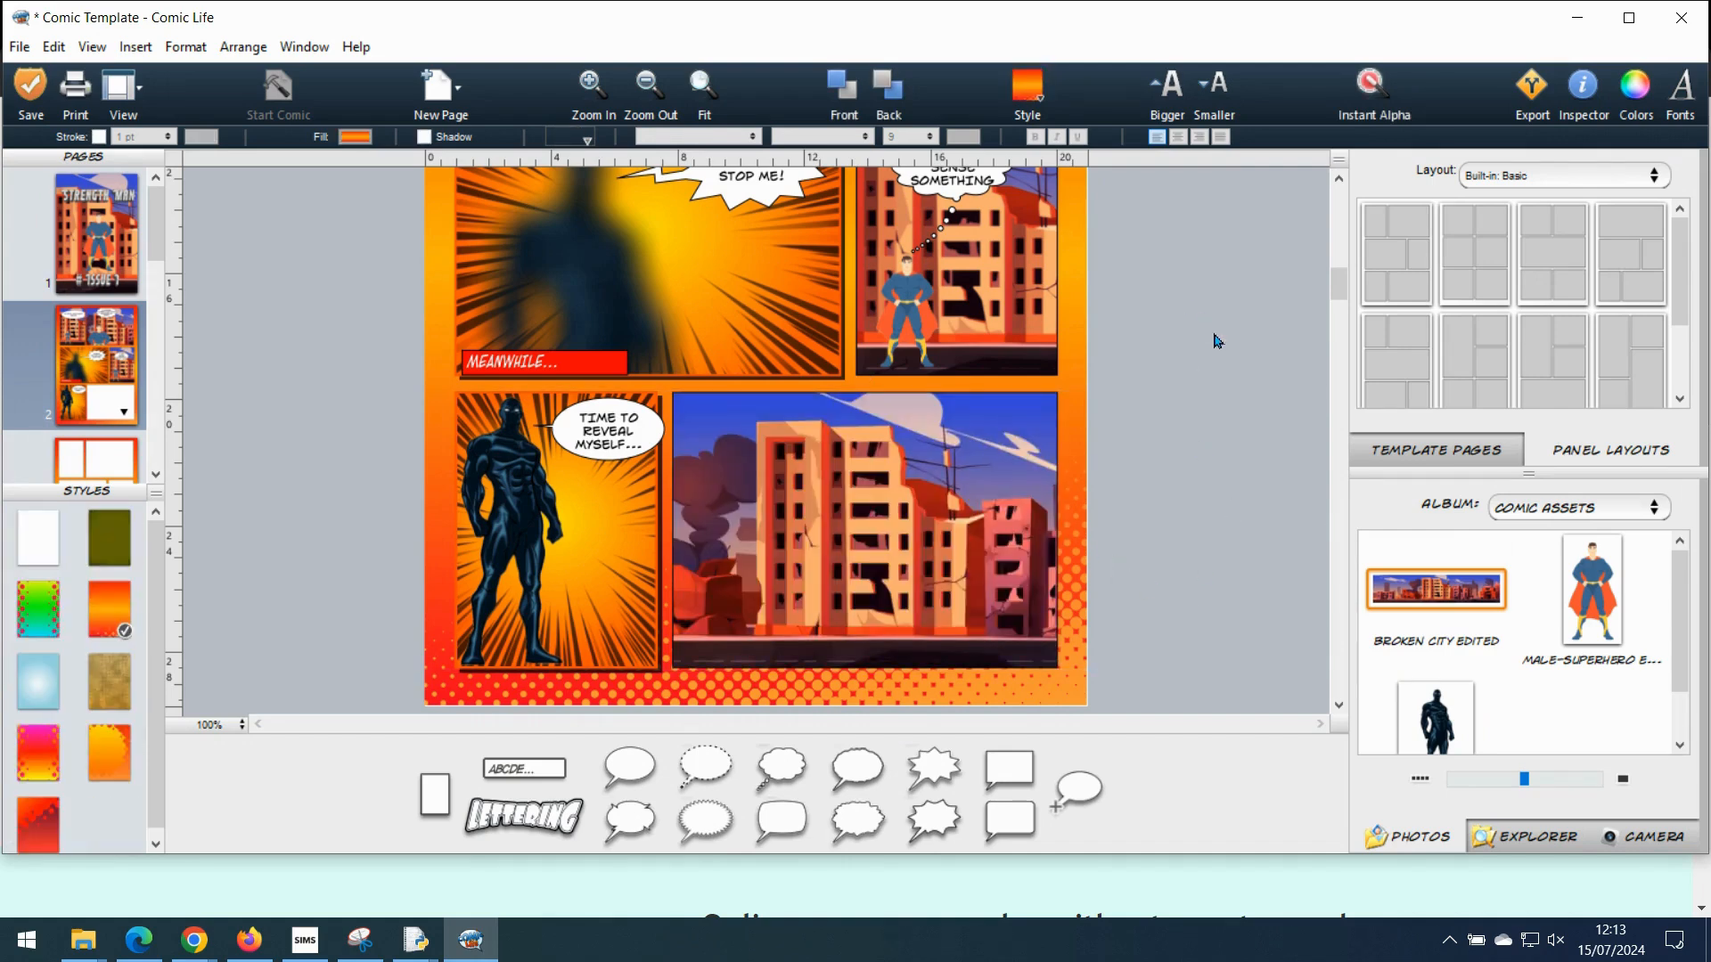
pyautogui.moveTo(1590, 593); pyautogui.dragTo(1015, 604)
pyautogui.click(874, 492)
pyautogui.moveTo(1025, 499); pyautogui.dragTo(915, 506)
pyautogui.moveTo(882, 629); pyautogui.dragTo(996, 593)
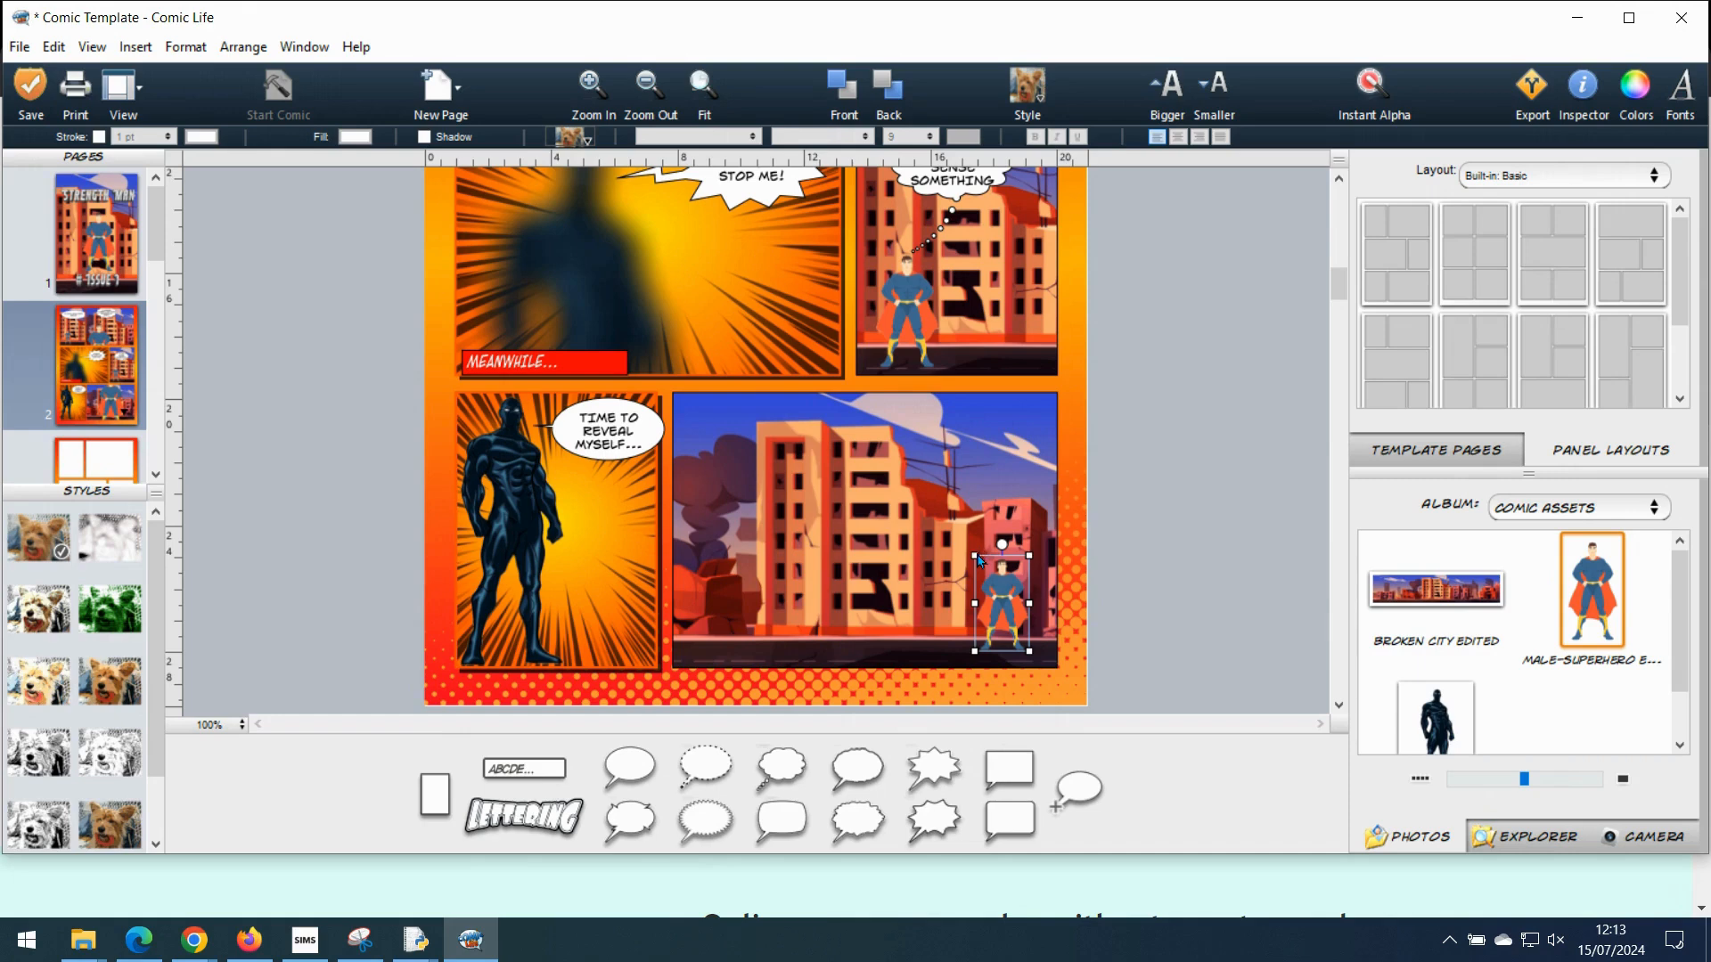
pyautogui.moveTo(978, 559); pyautogui.dragTo(899, 502)
# Step: Enlarge the city background image in the wide bottom panel behind the superhero
pyautogui.click(825, 514)
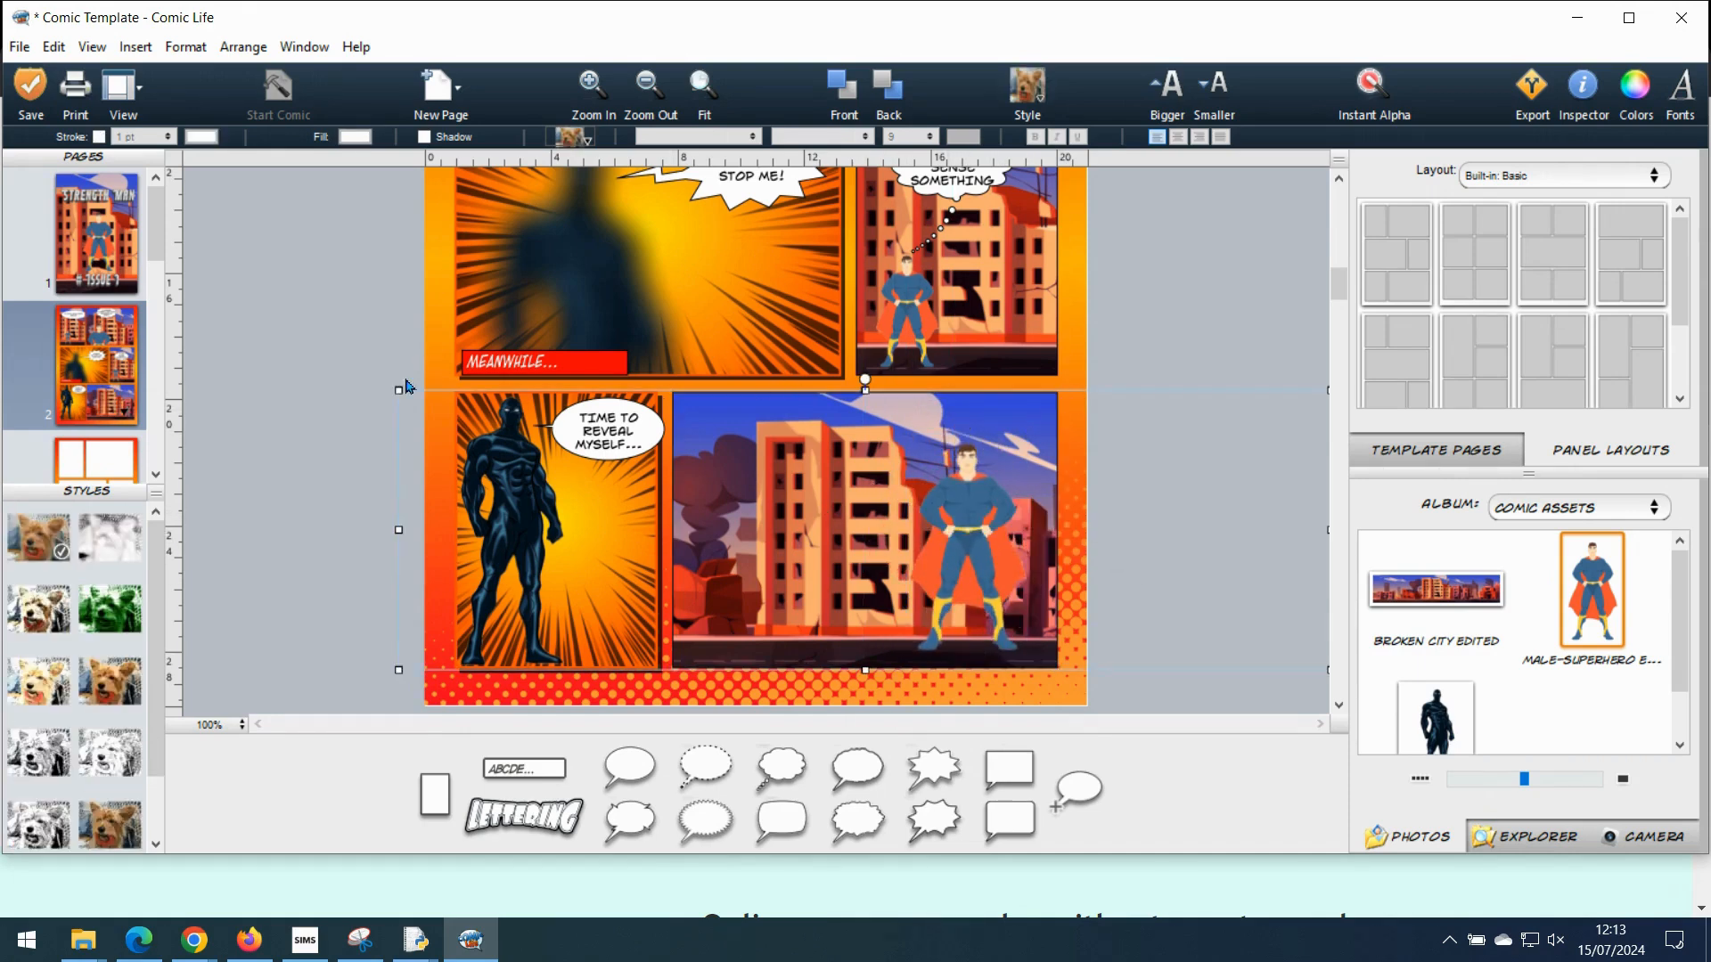
pyautogui.moveTo(399, 393); pyautogui.dragTo(189, 326)
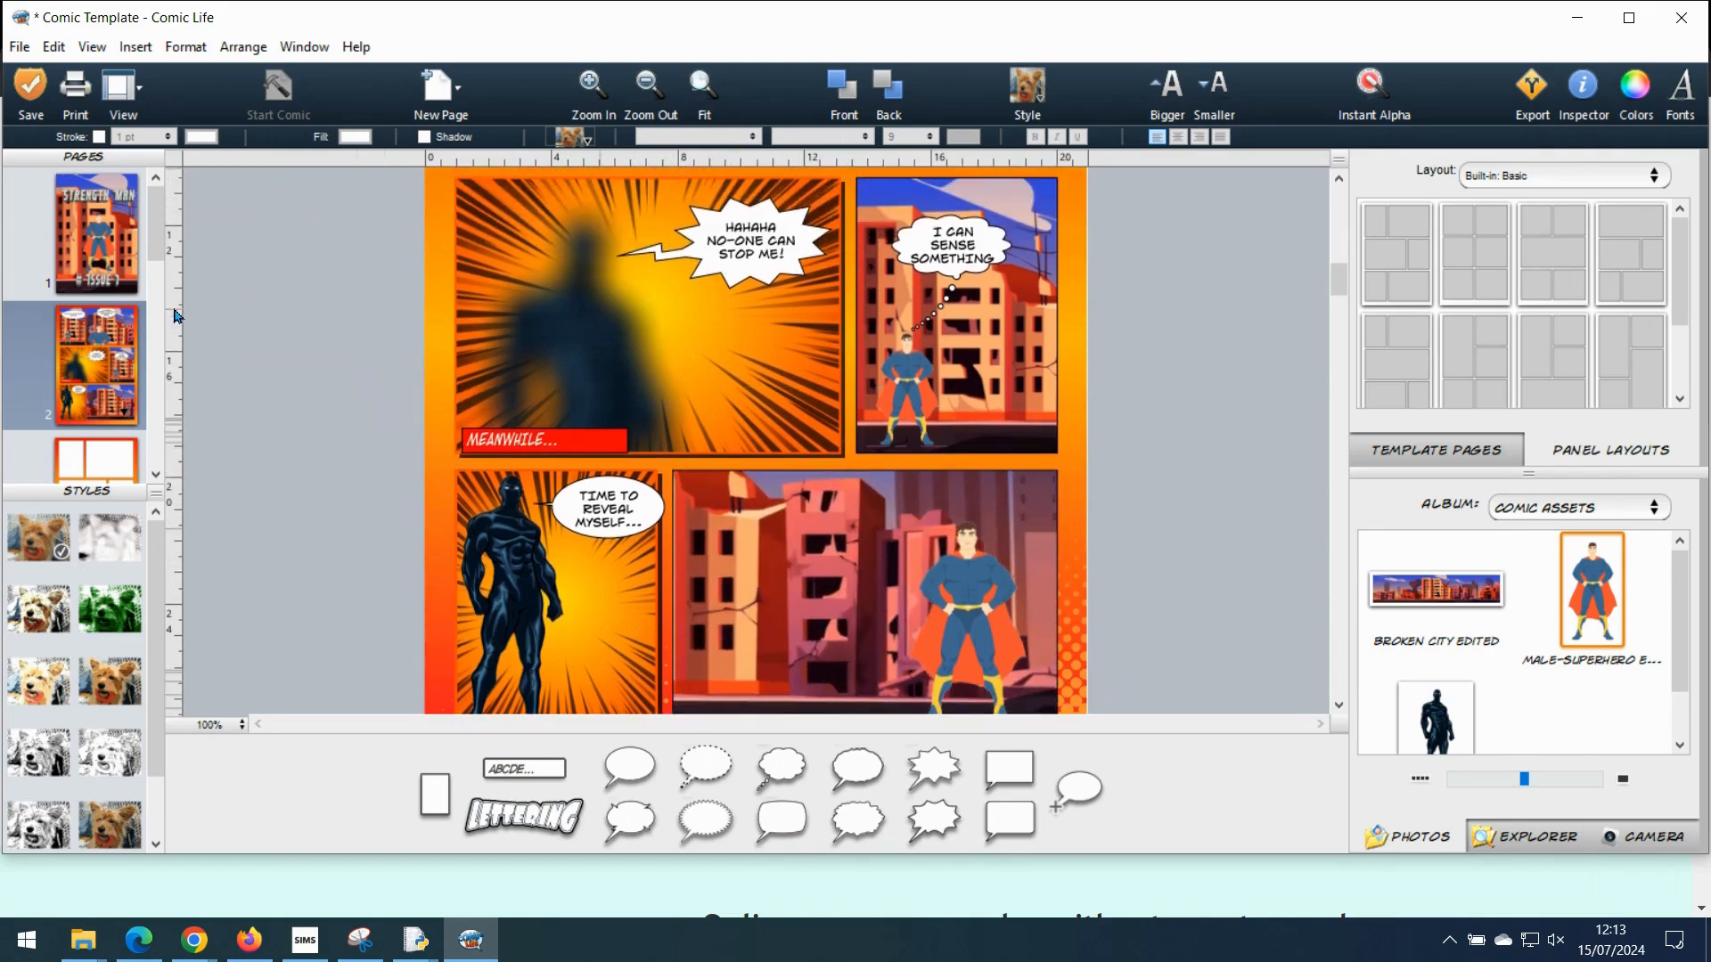
pyautogui.click(189, 326)
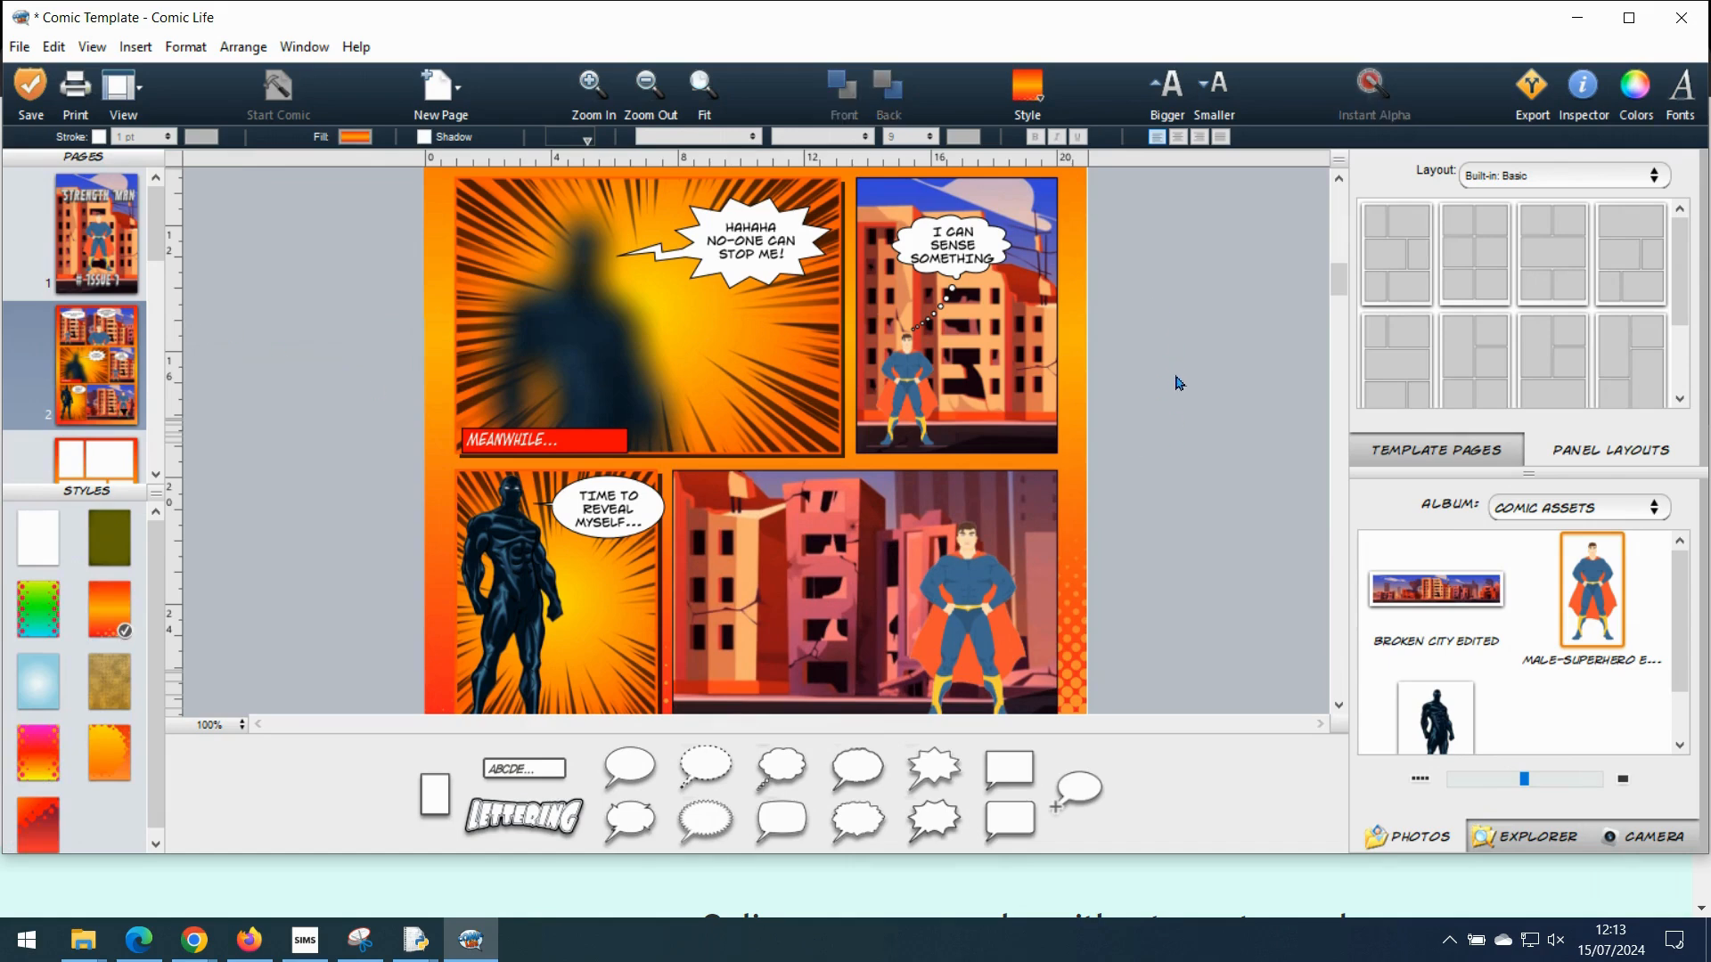
# Step: Add the Villain Edited image on the left of the wide bottom panel, scaled to nearly the panel's full height
pyautogui.scroll(-1, 1180, 379)
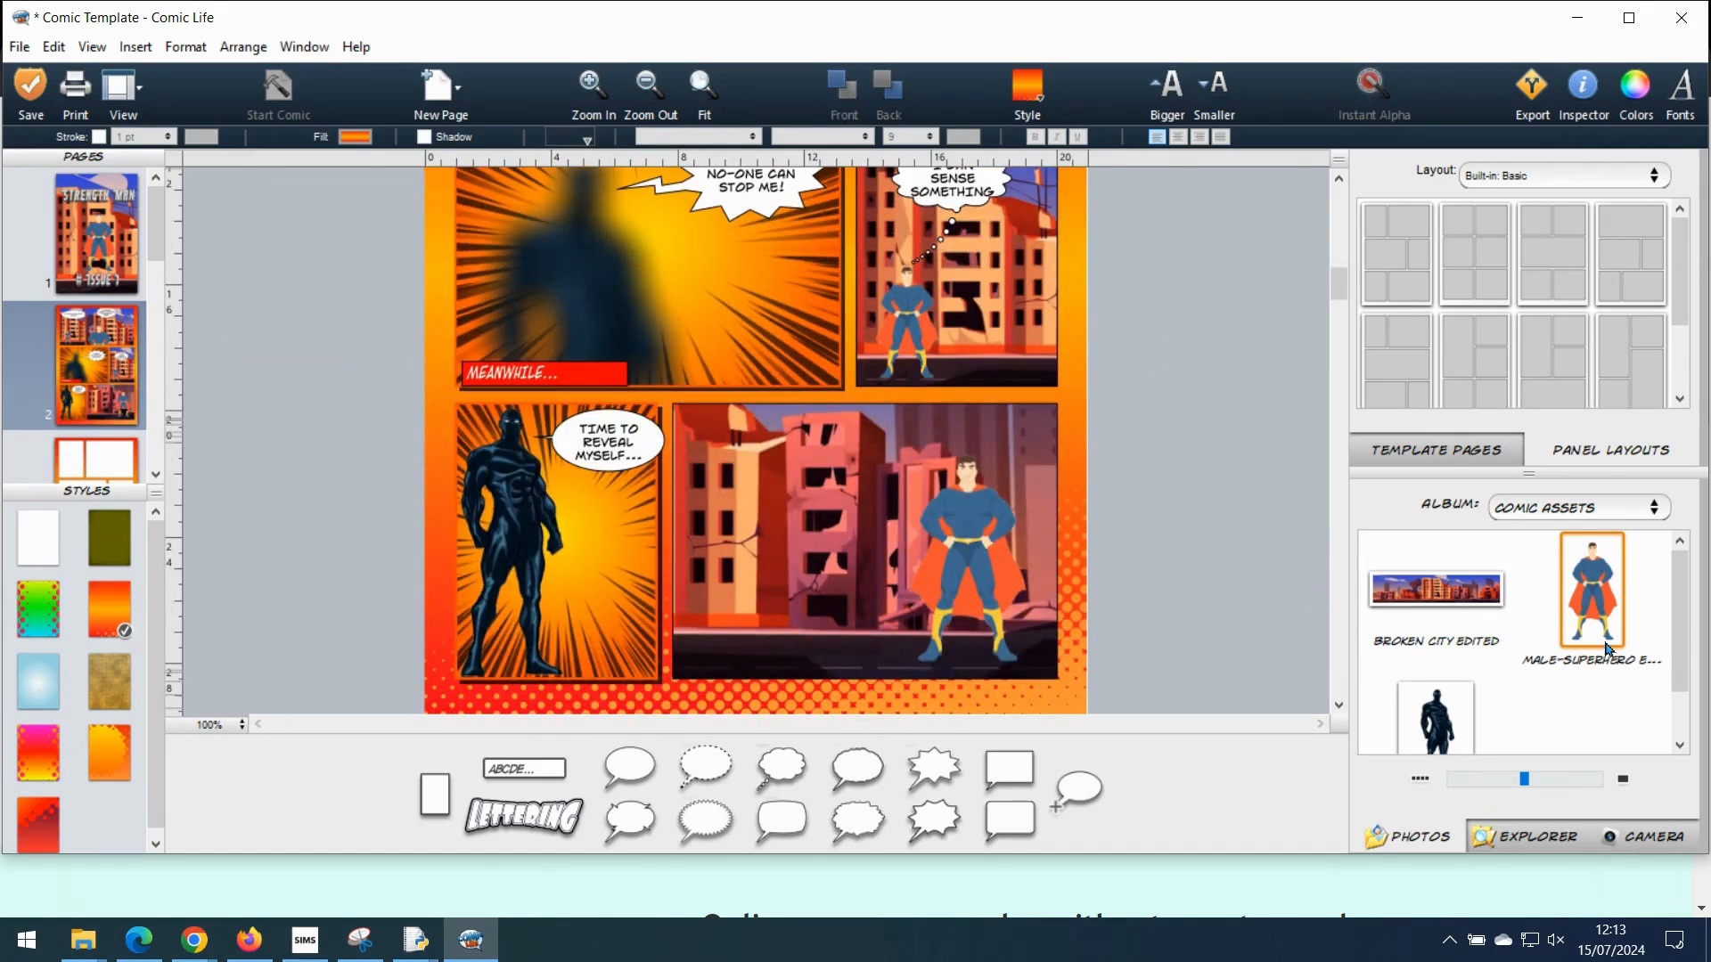
pyautogui.scroll(-1, 1486, 652)
pyautogui.moveTo(1436, 715); pyautogui.dragTo(698, 606)
pyautogui.moveTo(826, 486); pyautogui.dragTo(764, 479)
pyautogui.moveTo(862, 347); pyautogui.dragTo(770, 432)
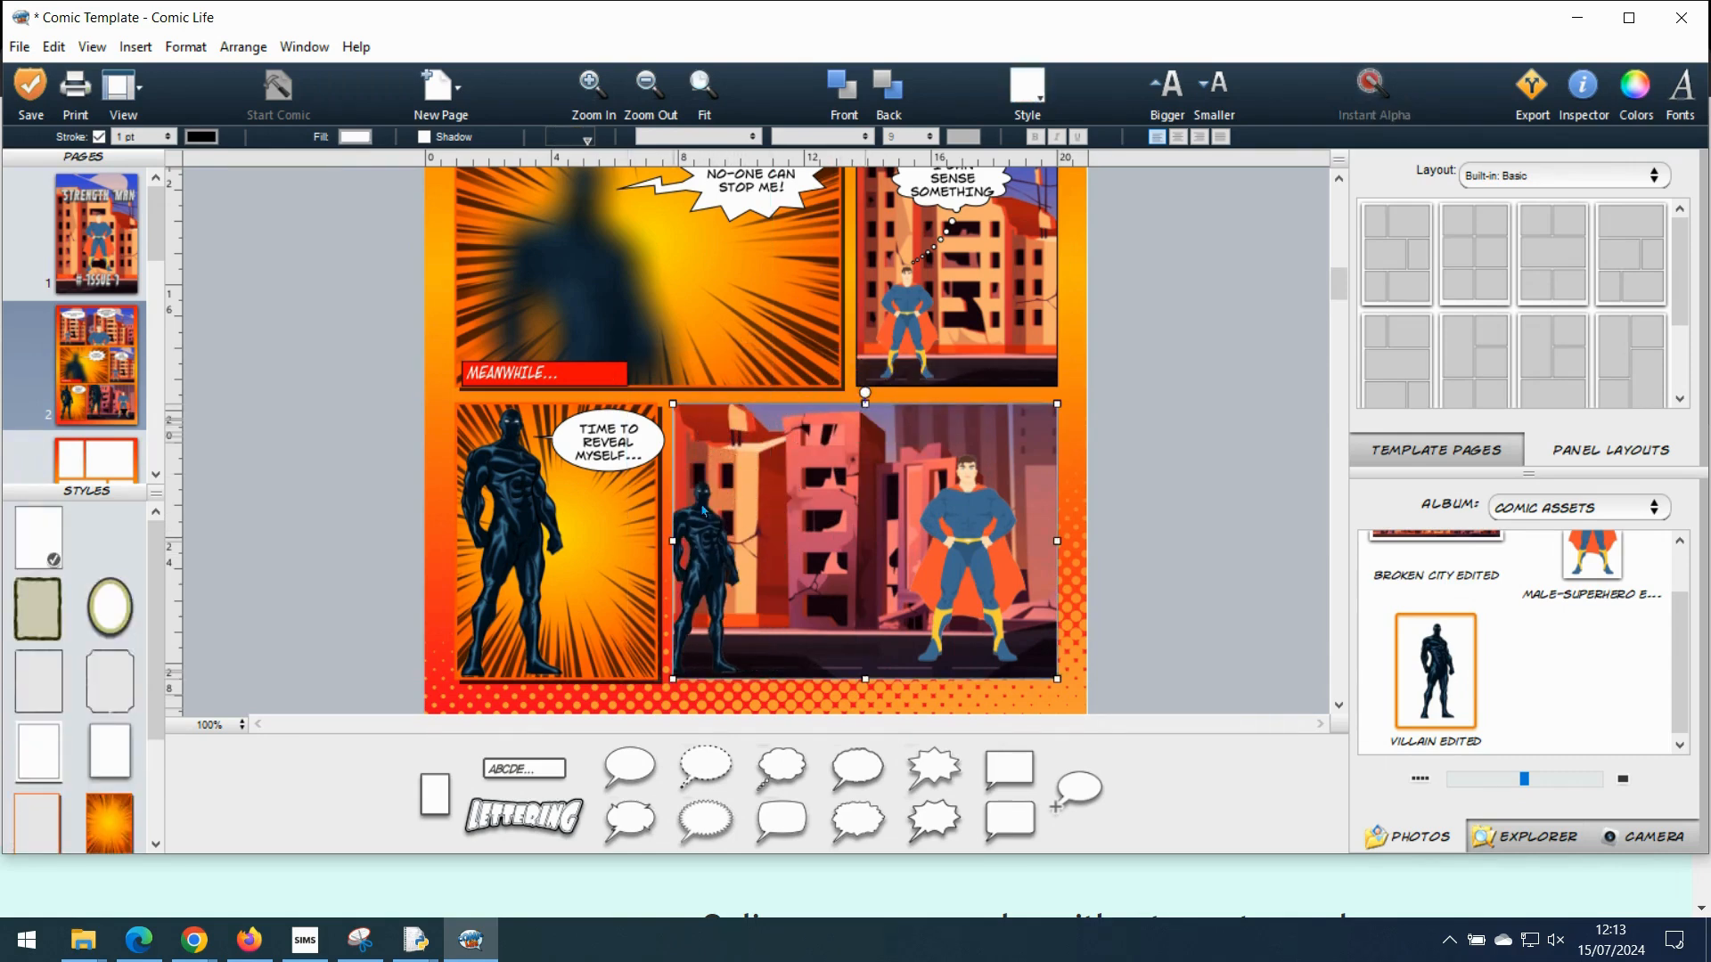
pyautogui.click(701, 506)
pyautogui.moveTo(772, 472); pyautogui.dragTo(815, 415)
pyautogui.moveTo(741, 514)
pyautogui.mouseDown()
pyautogui.moveTo(739, 493)
pyautogui.moveTo(739, 512)
pyautogui.mouseUp()
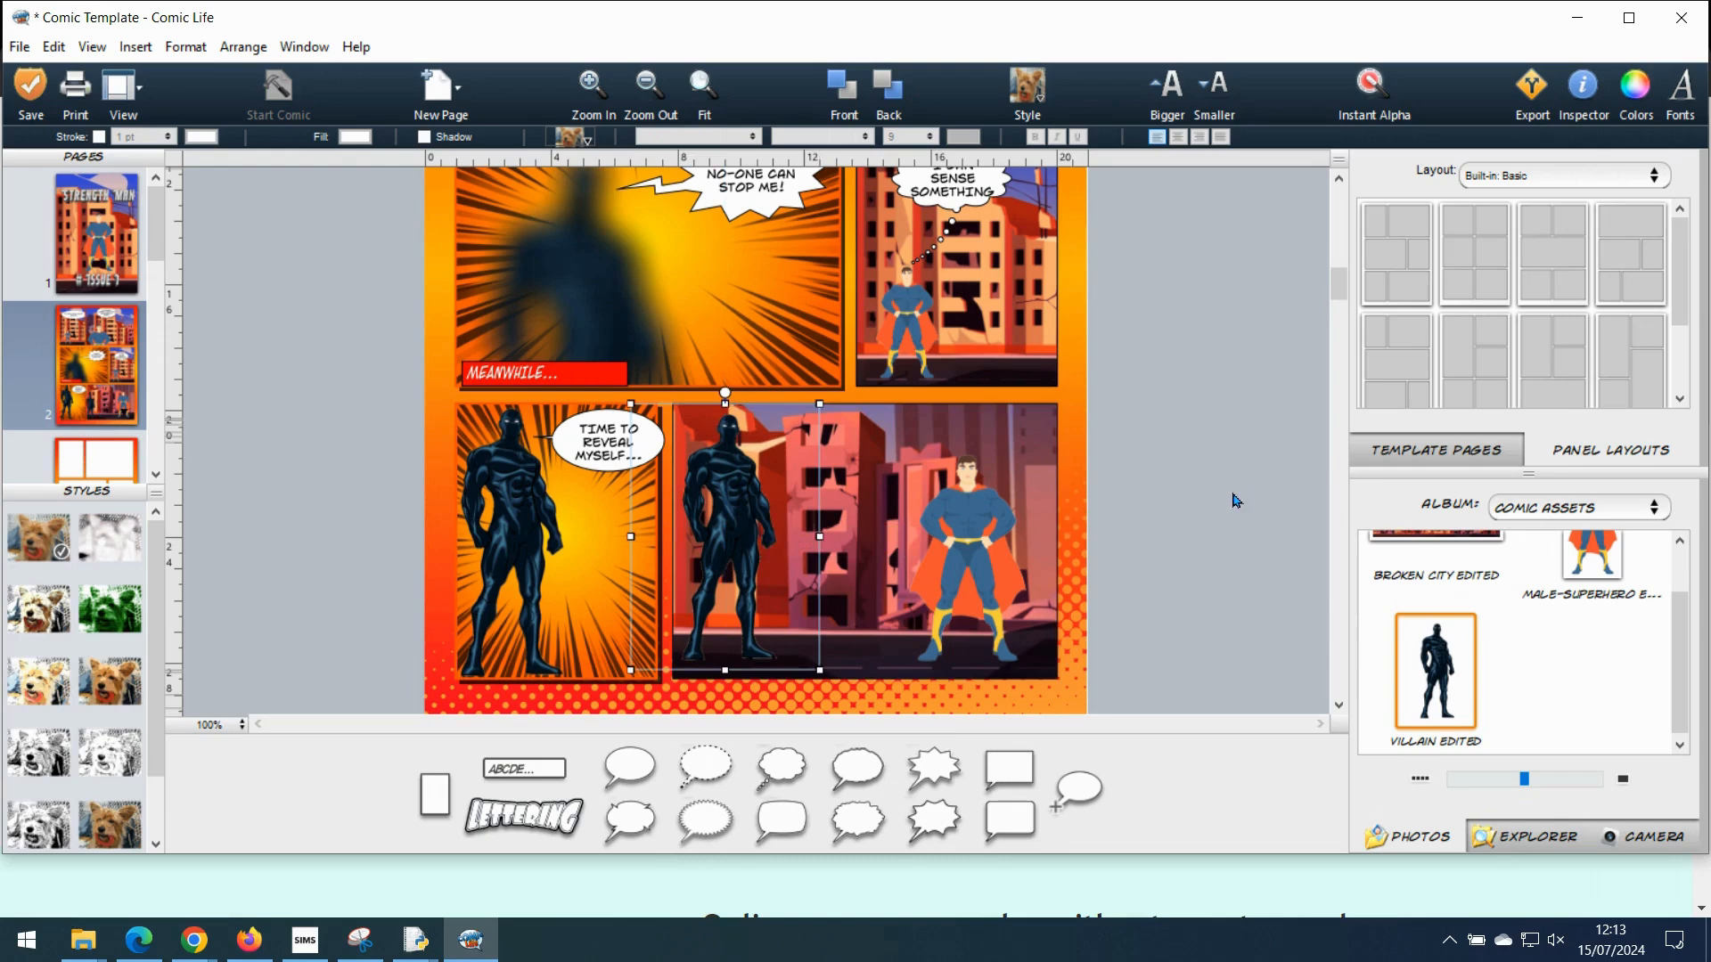
pyautogui.click(1156, 504)
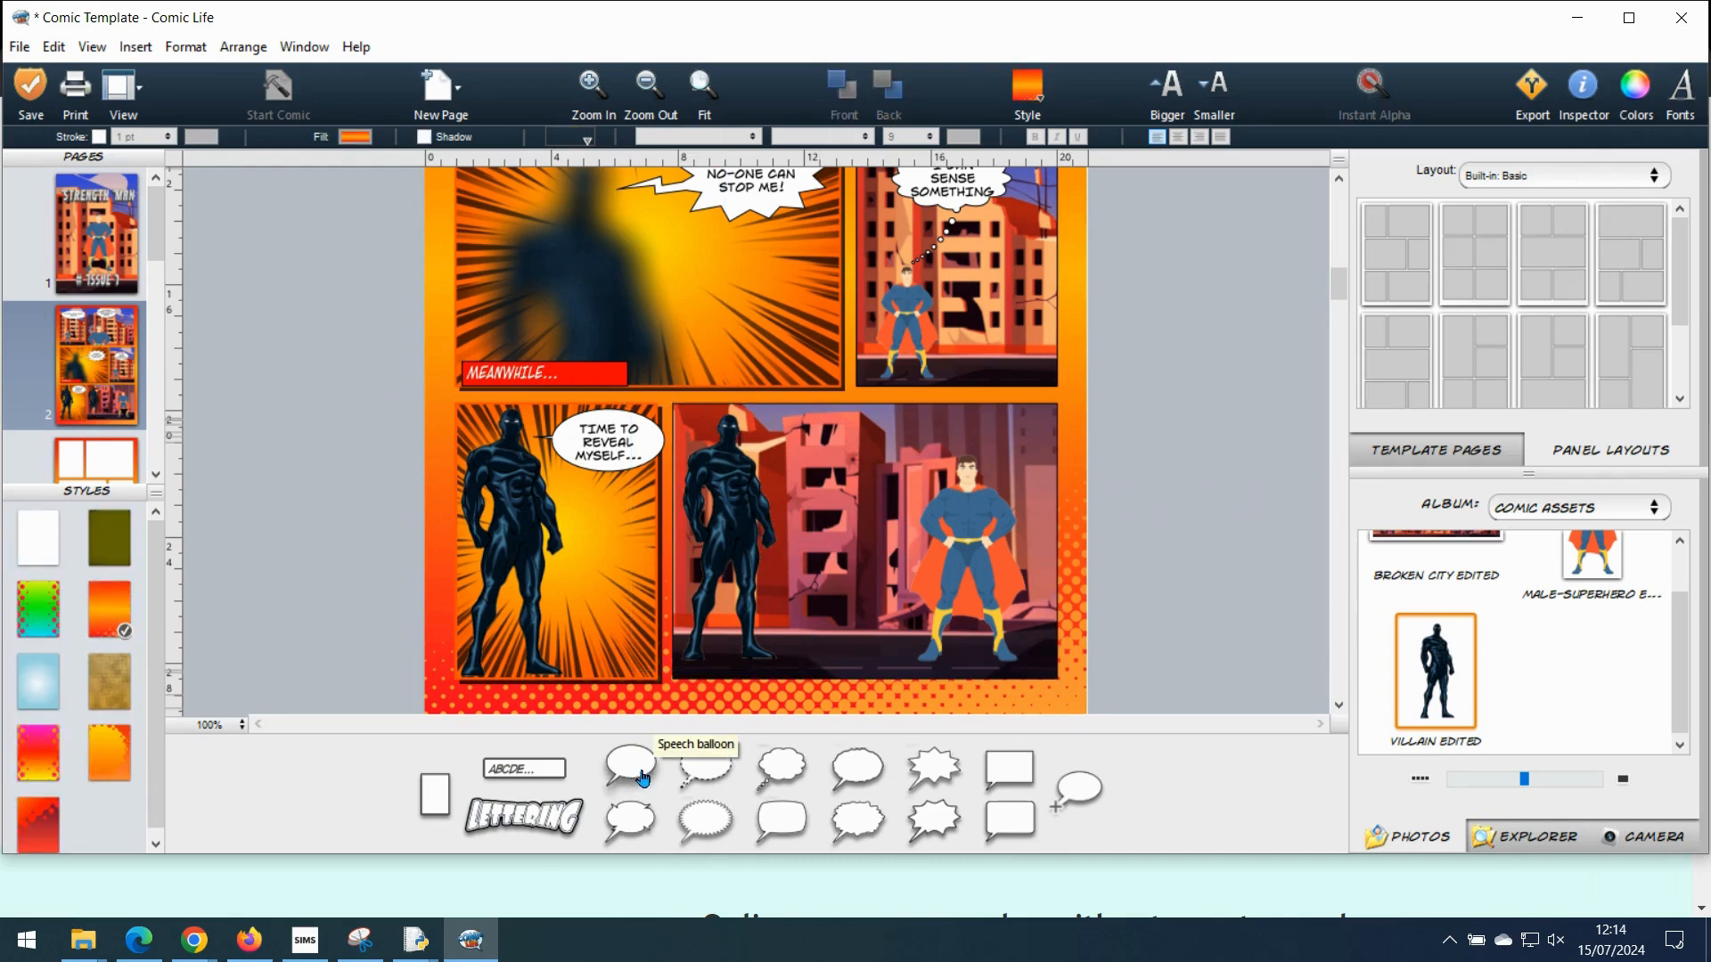
pyautogui.moveTo(630, 777); pyautogui.dragTo(724, 459)
pyautogui.click(1241, 466)
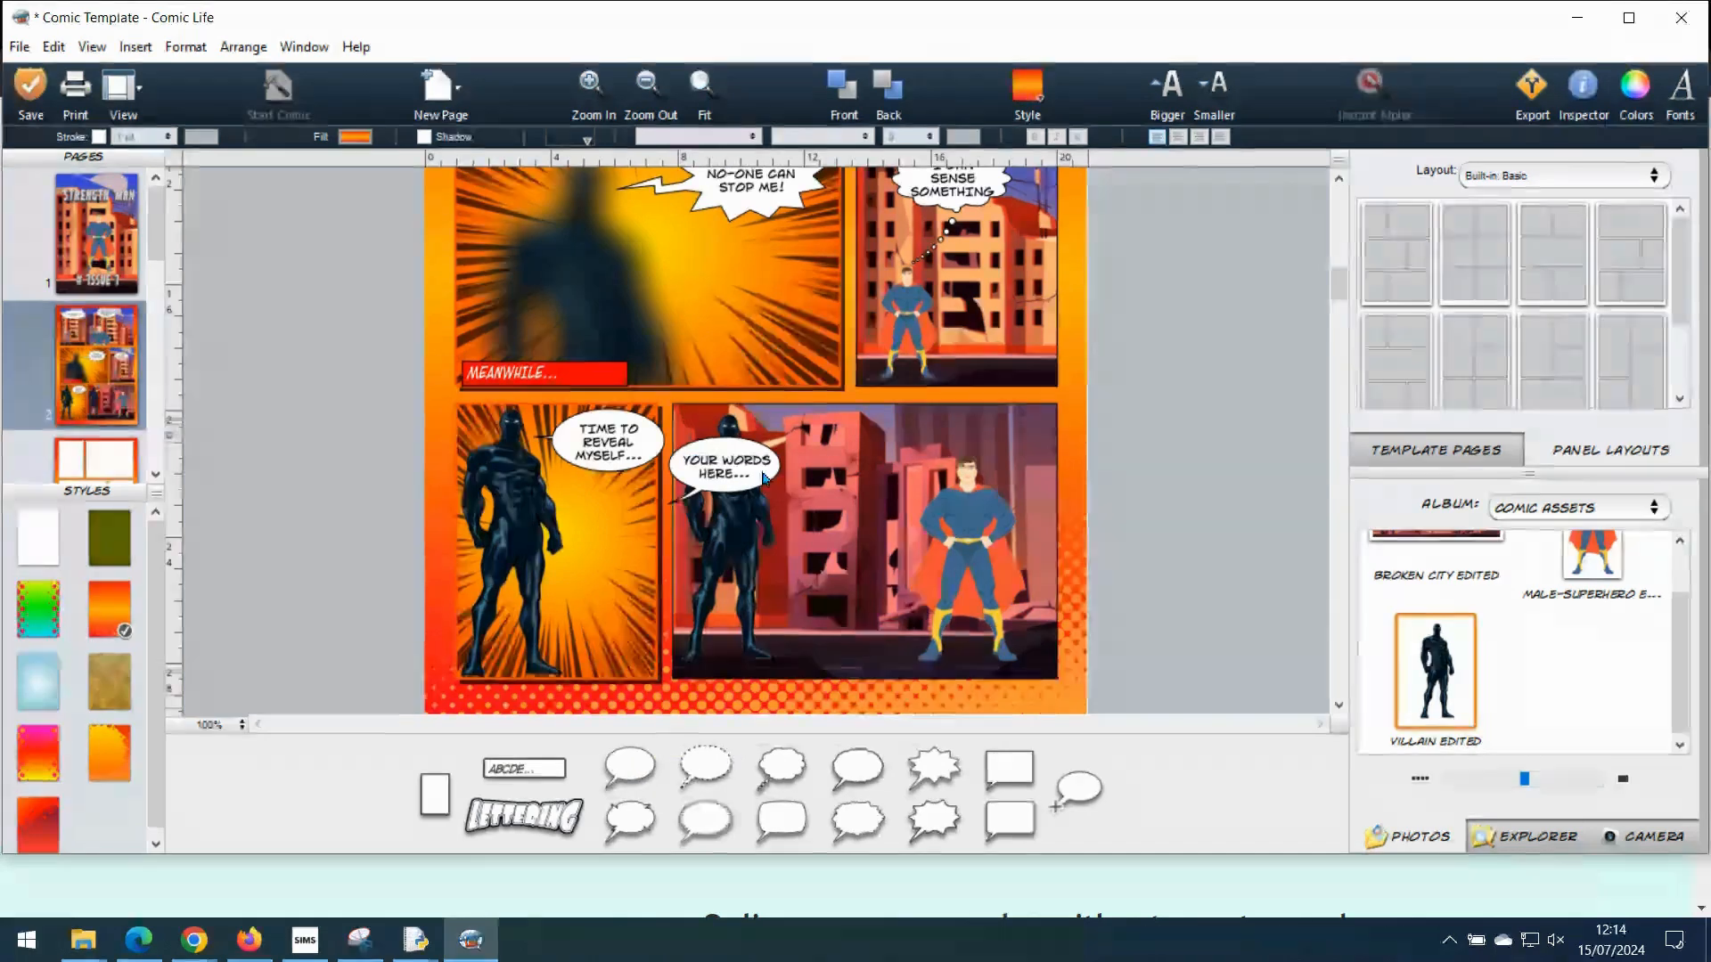
pyautogui.click(764, 478)
pyautogui.press('Delete')
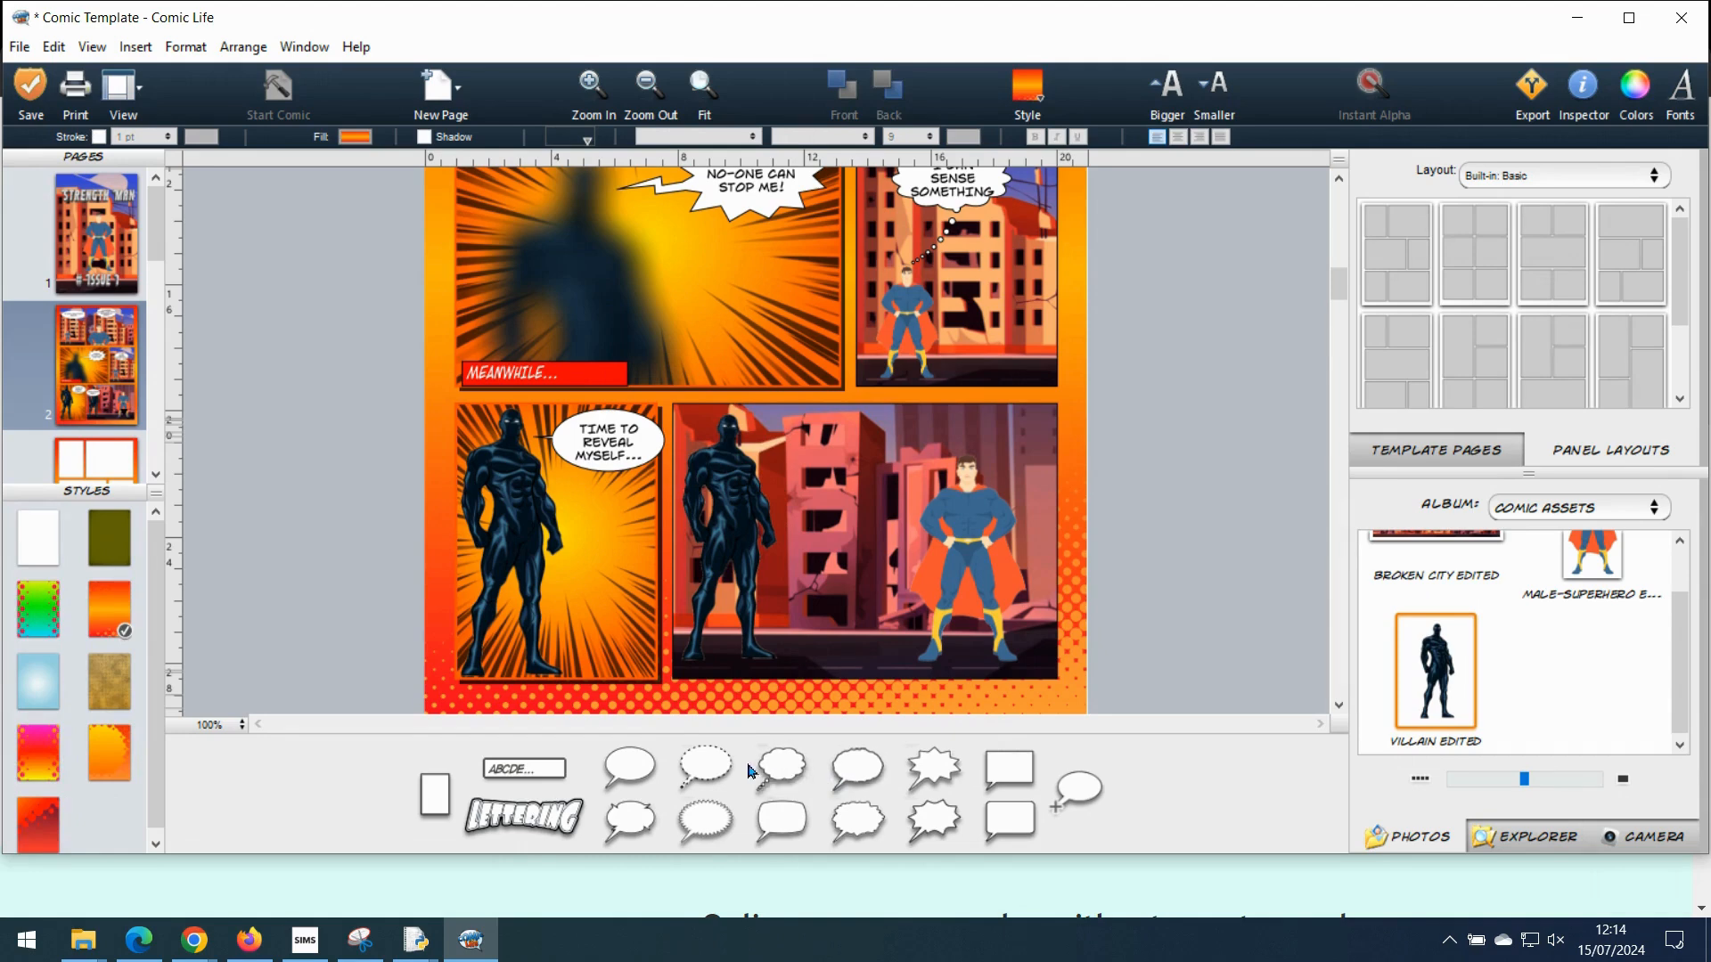
# Step: Add a spiky burst balloon beside the villain in the wide bottom panel reading "FINALLY I HAVE FOUND YOU!", with its tail at his head
pyautogui.moveTo(933, 771); pyautogui.dragTo(843, 429)
pyautogui.click(1094, 497)
pyautogui.click(758, 436)
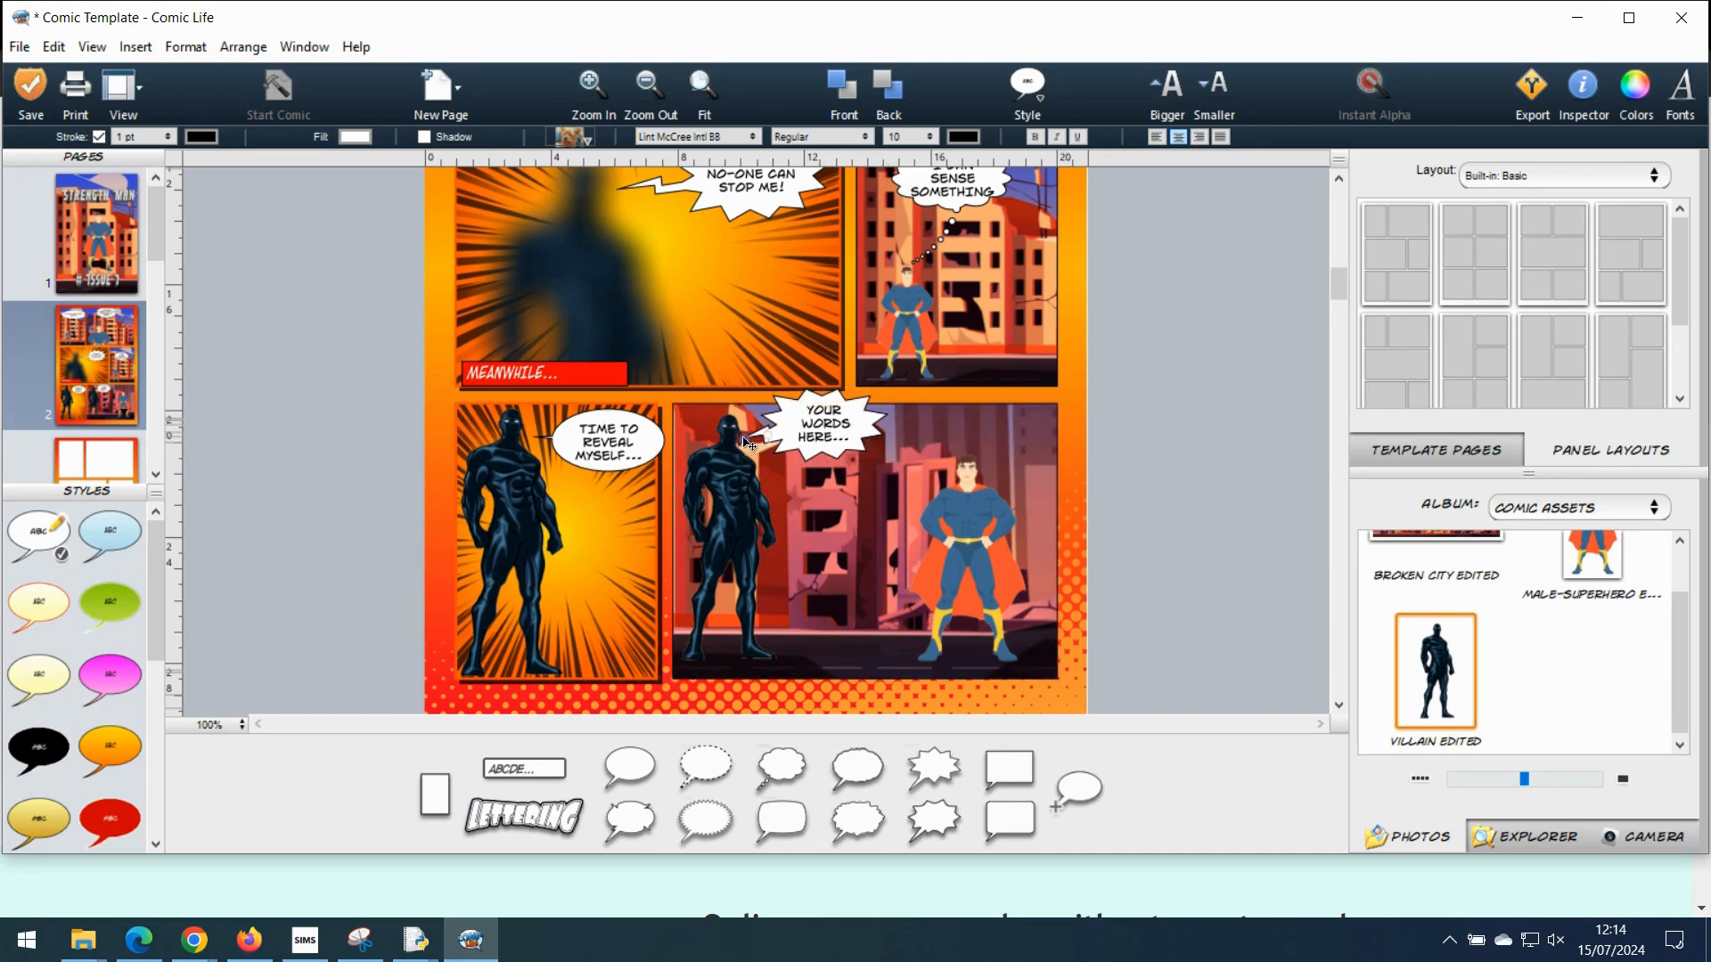
pyautogui.click(841, 445)
pyautogui.doubleClick(841, 446)
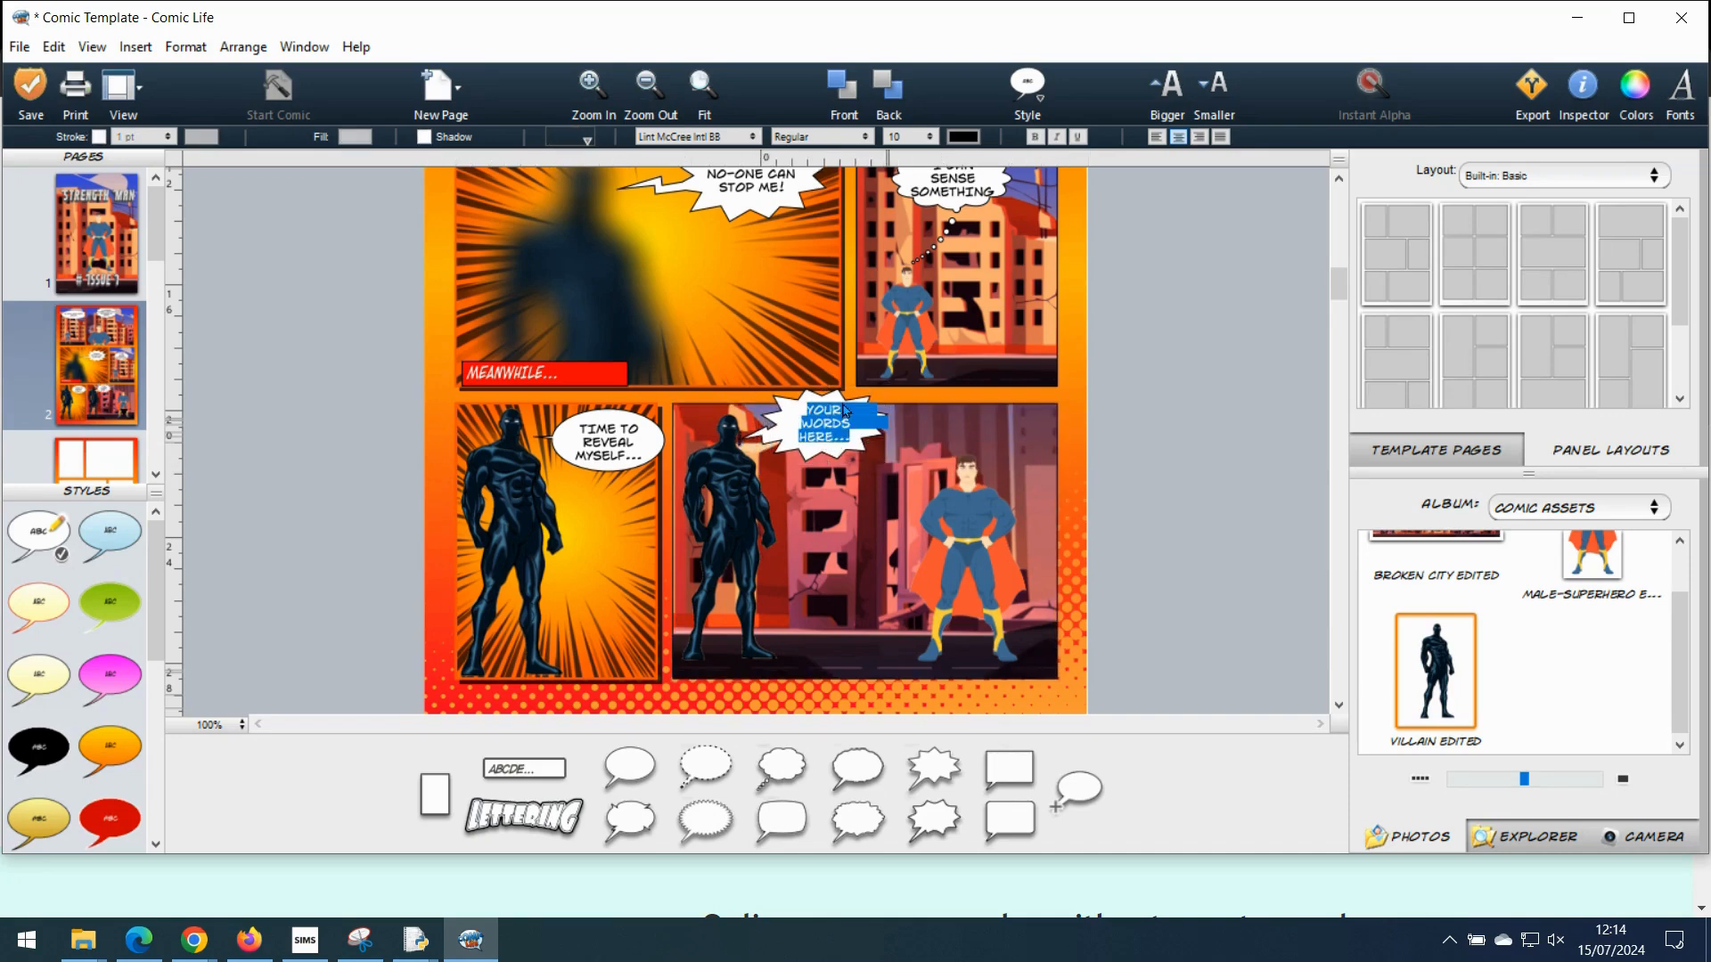
pyautogui.write('FINALLY I HAVE FOUND YOU!')
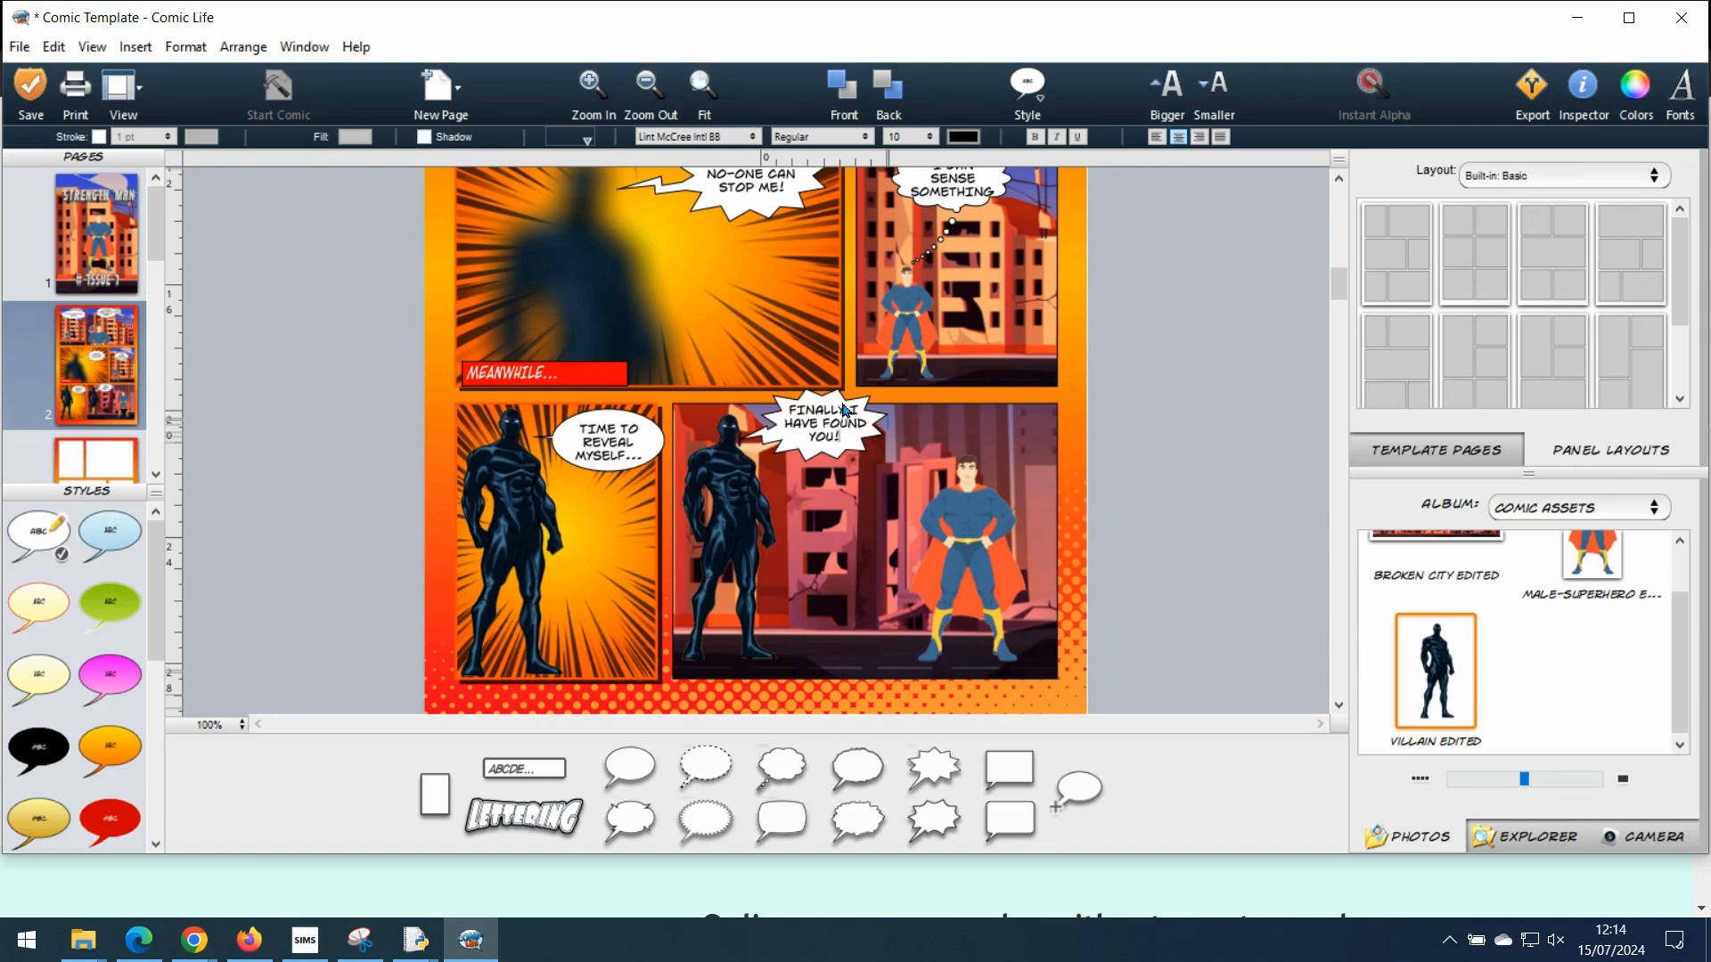
pyautogui.click(1223, 499)
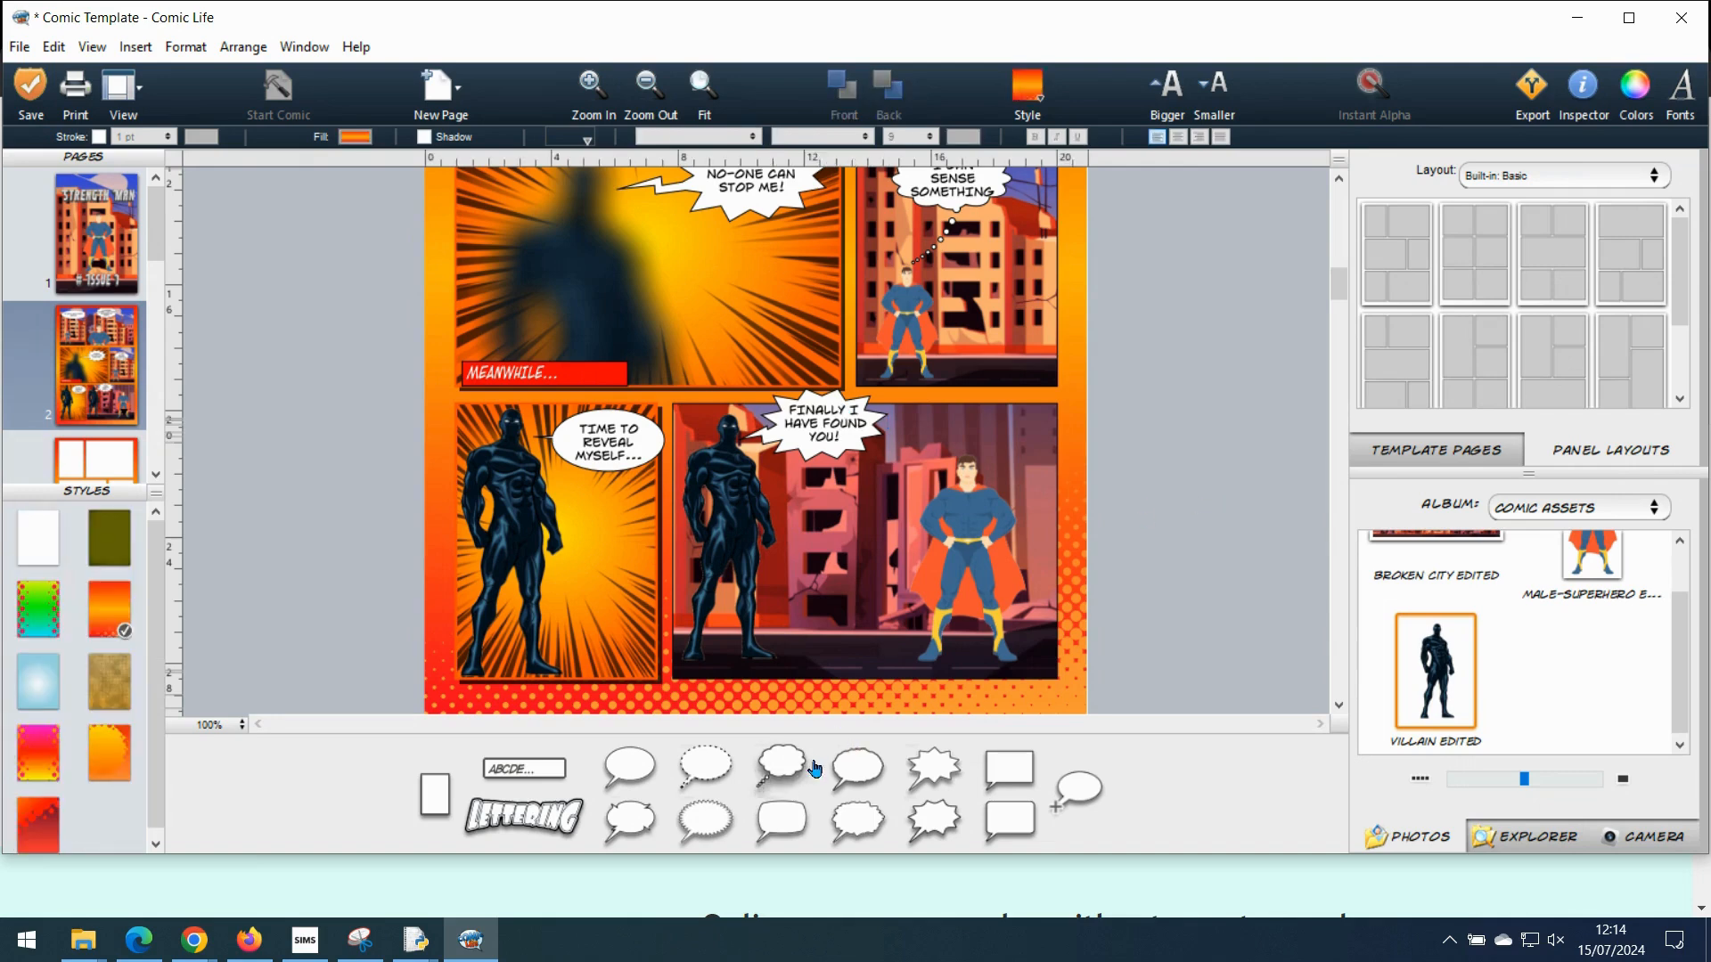
# Step: Add a speech balloon between the two characters reading "WHO ARE YOU?", with its tail pointing at the superhero
pyautogui.doubleClick(635, 768)
pyautogui.click(1084, 495)
pyautogui.moveTo(780, 439); pyautogui.dragTo(940, 510)
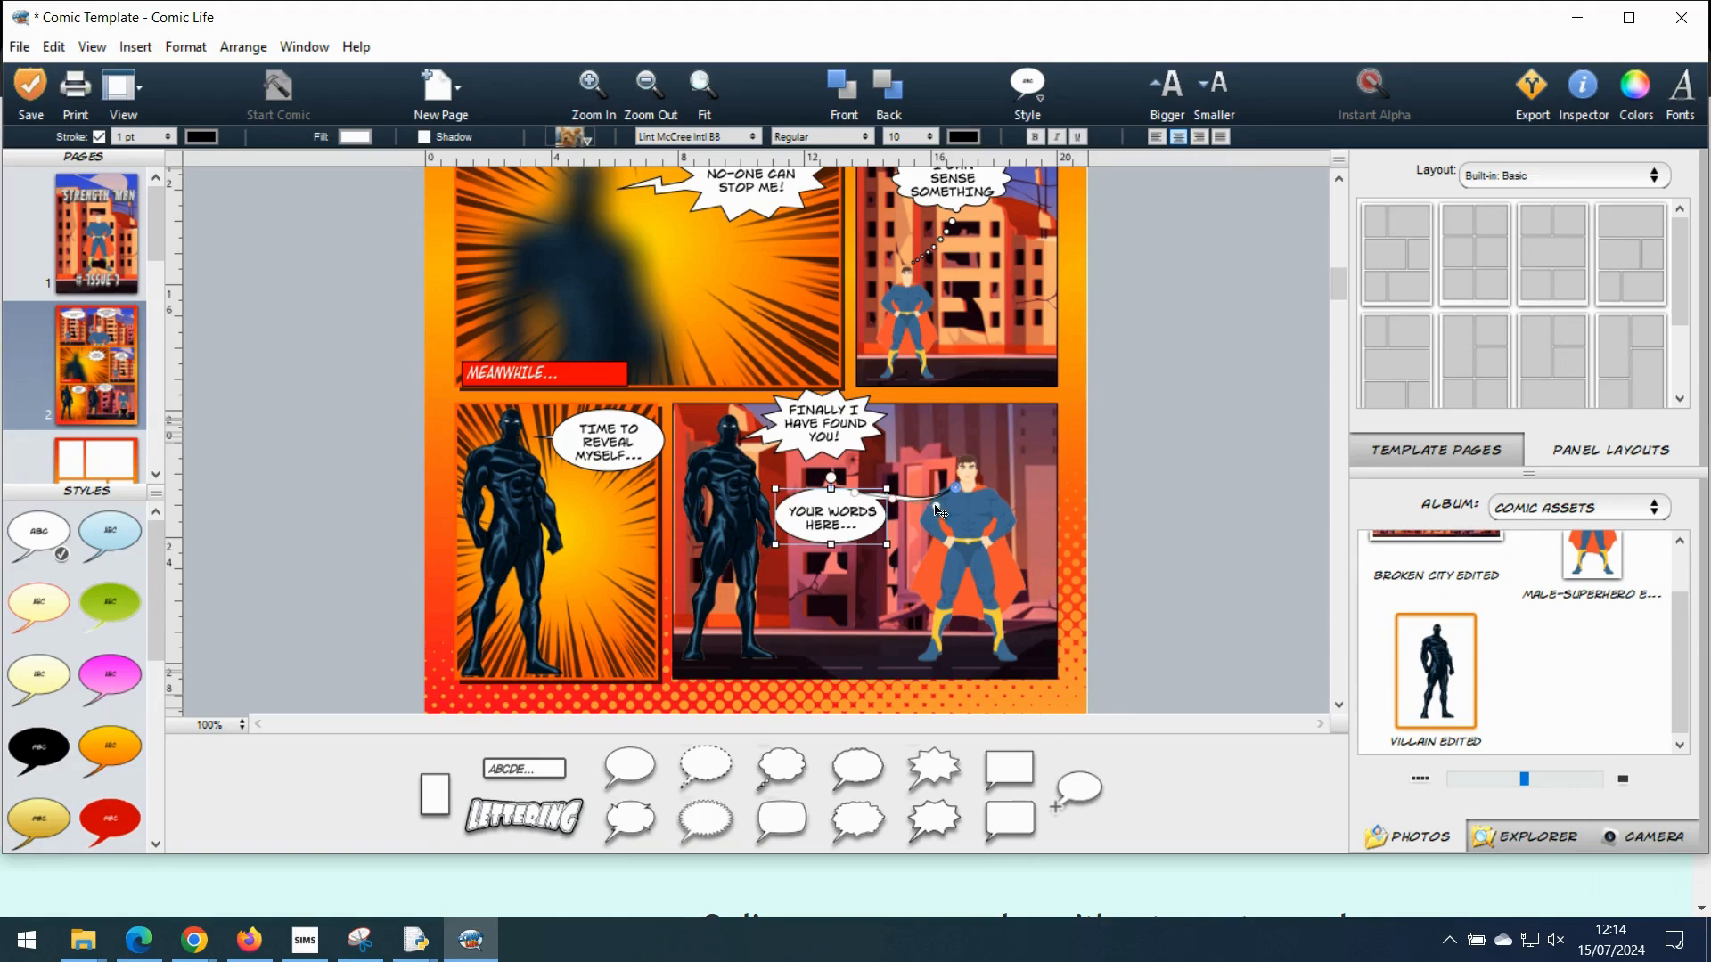
pyautogui.doubleClick(843, 526)
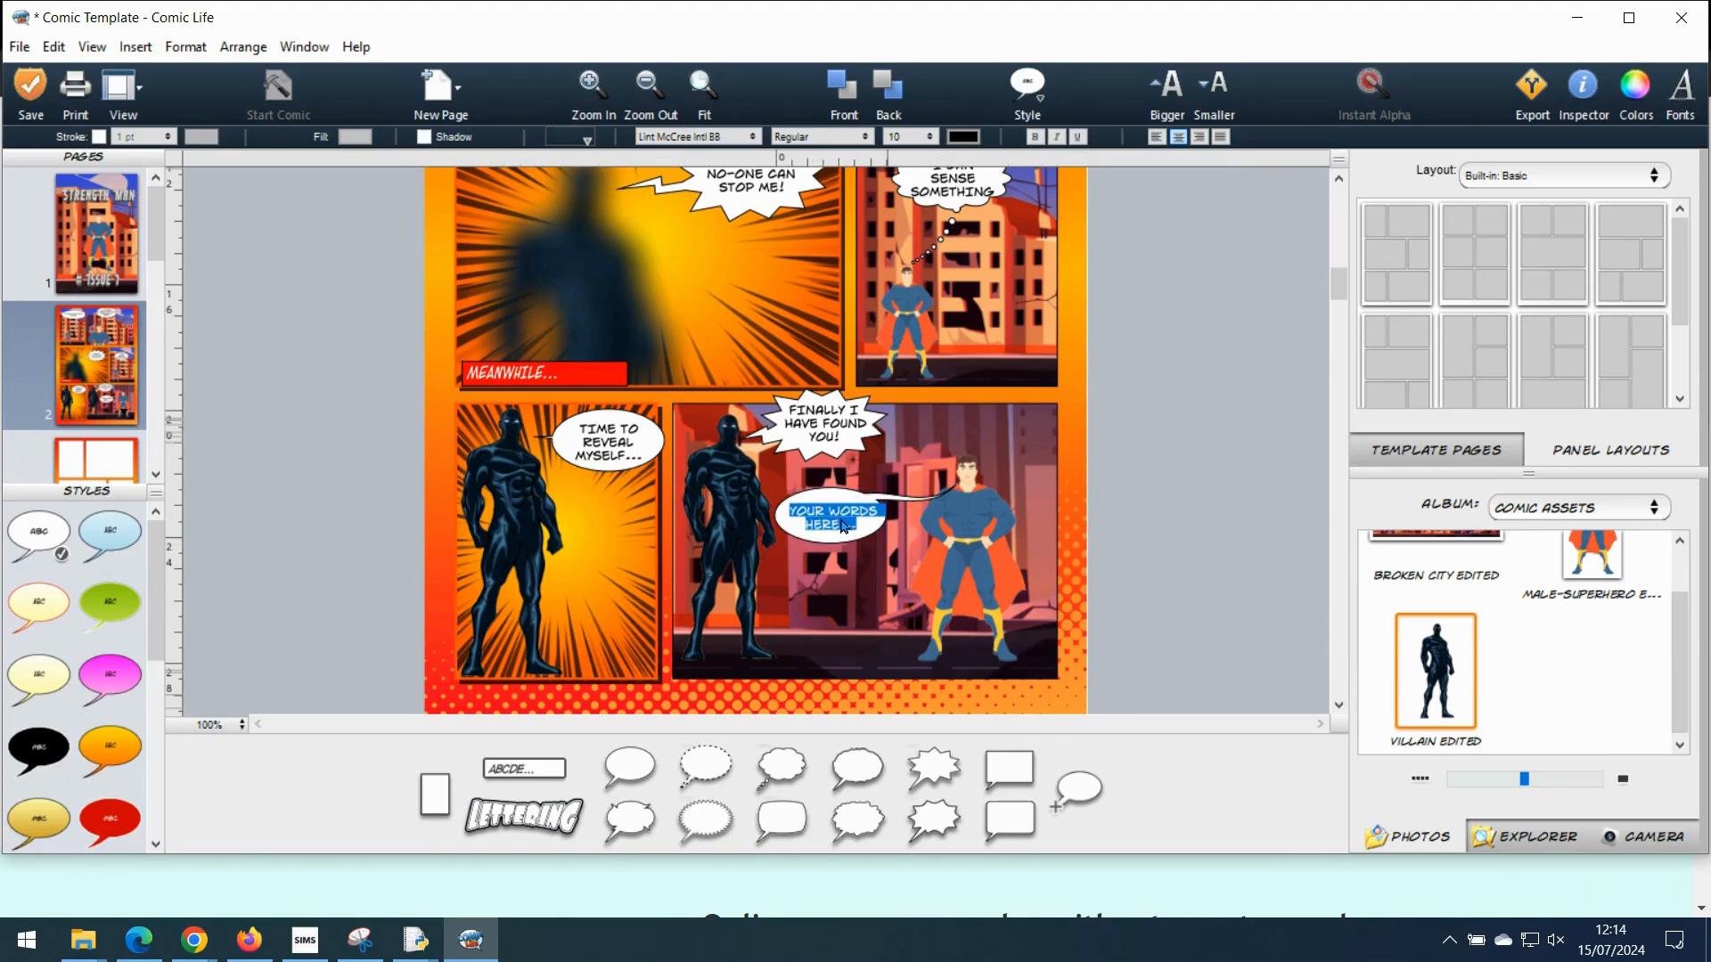
pyautogui.write('WHO ARE YOU?')
pyautogui.click(1068, 542)
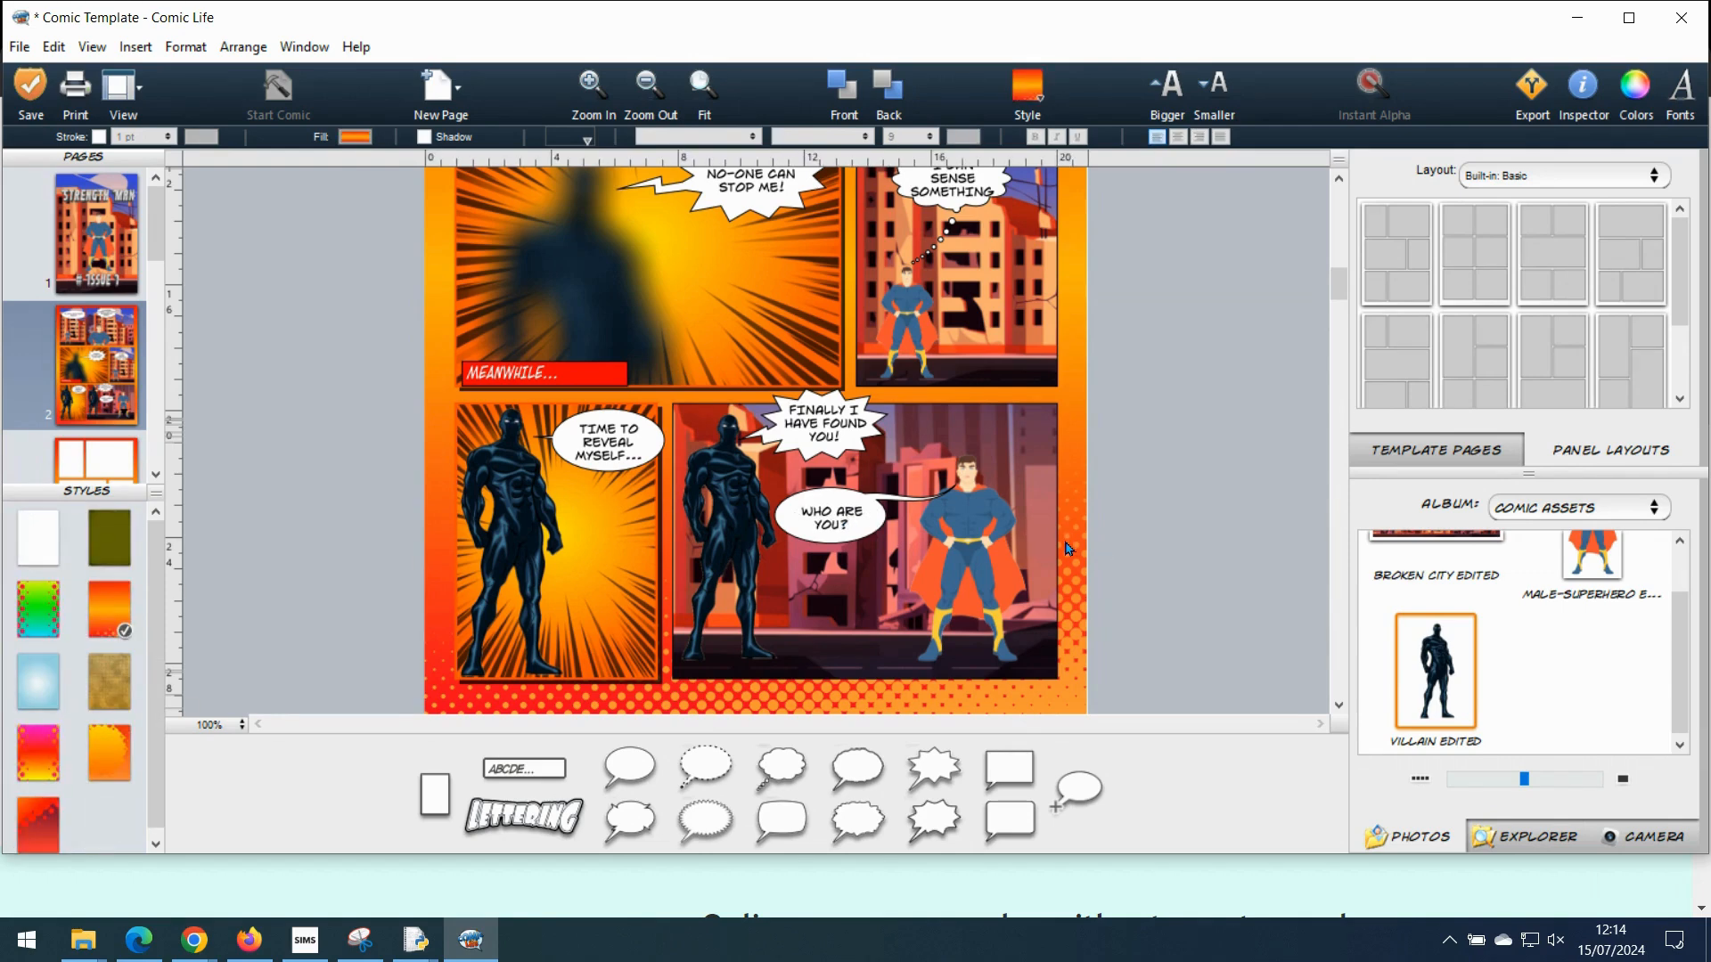
pyautogui.click(802, 450)
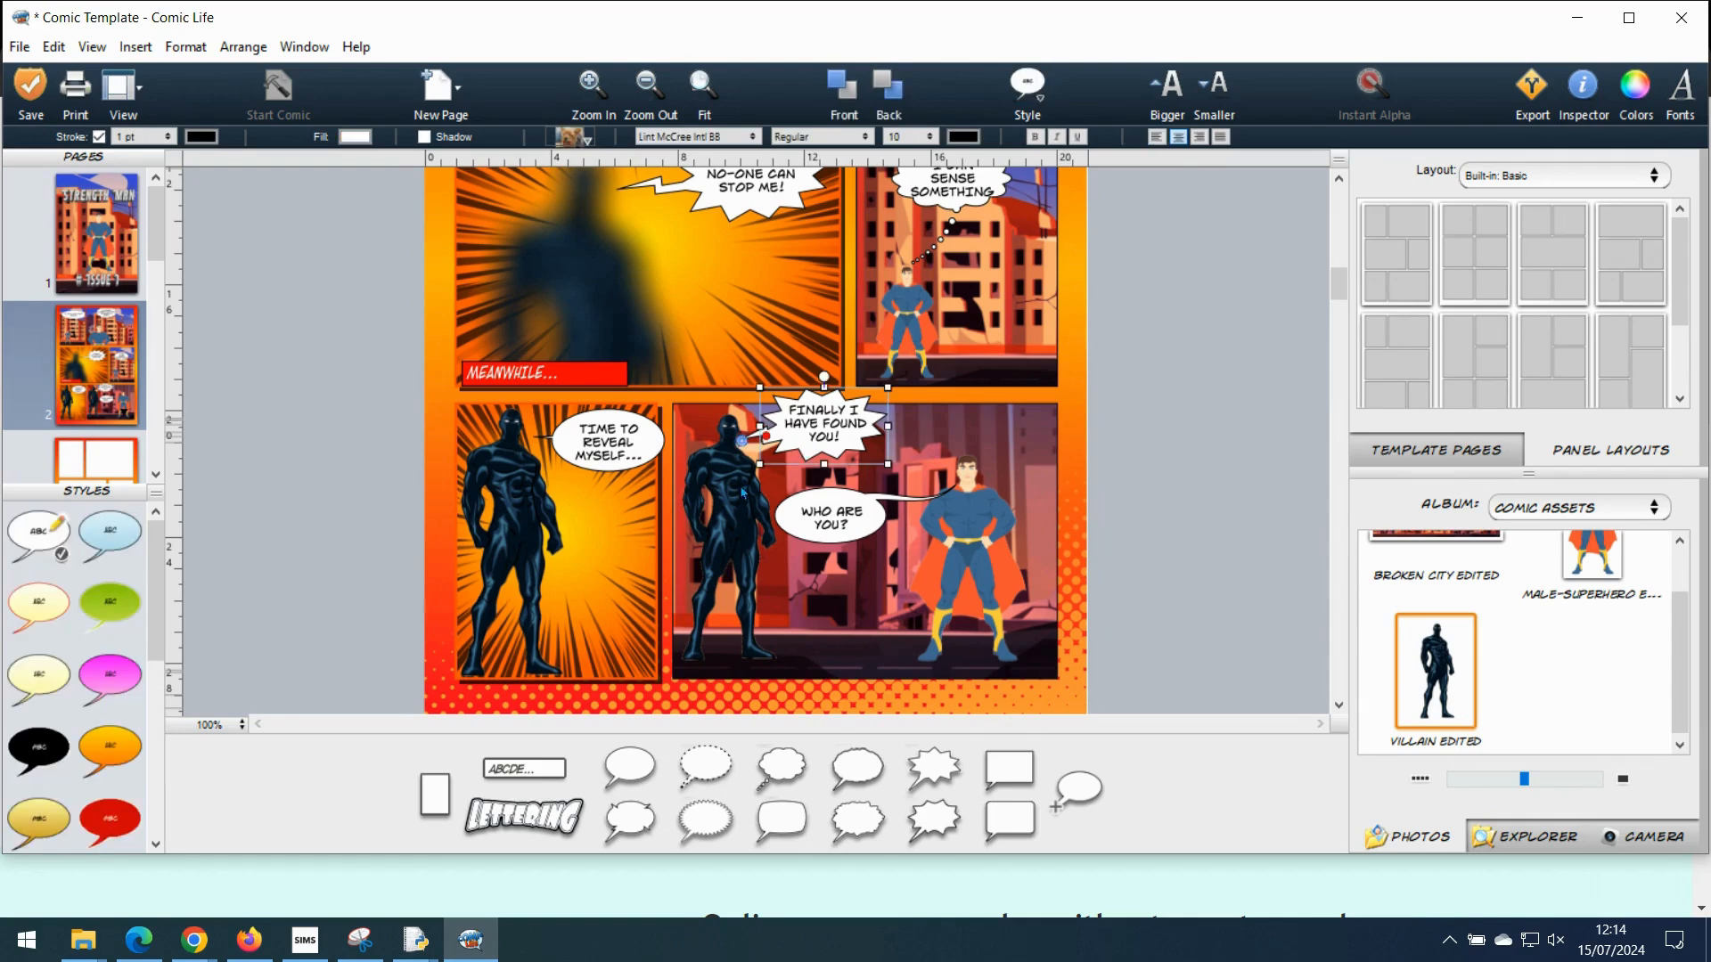
pyautogui.click(1202, 535)
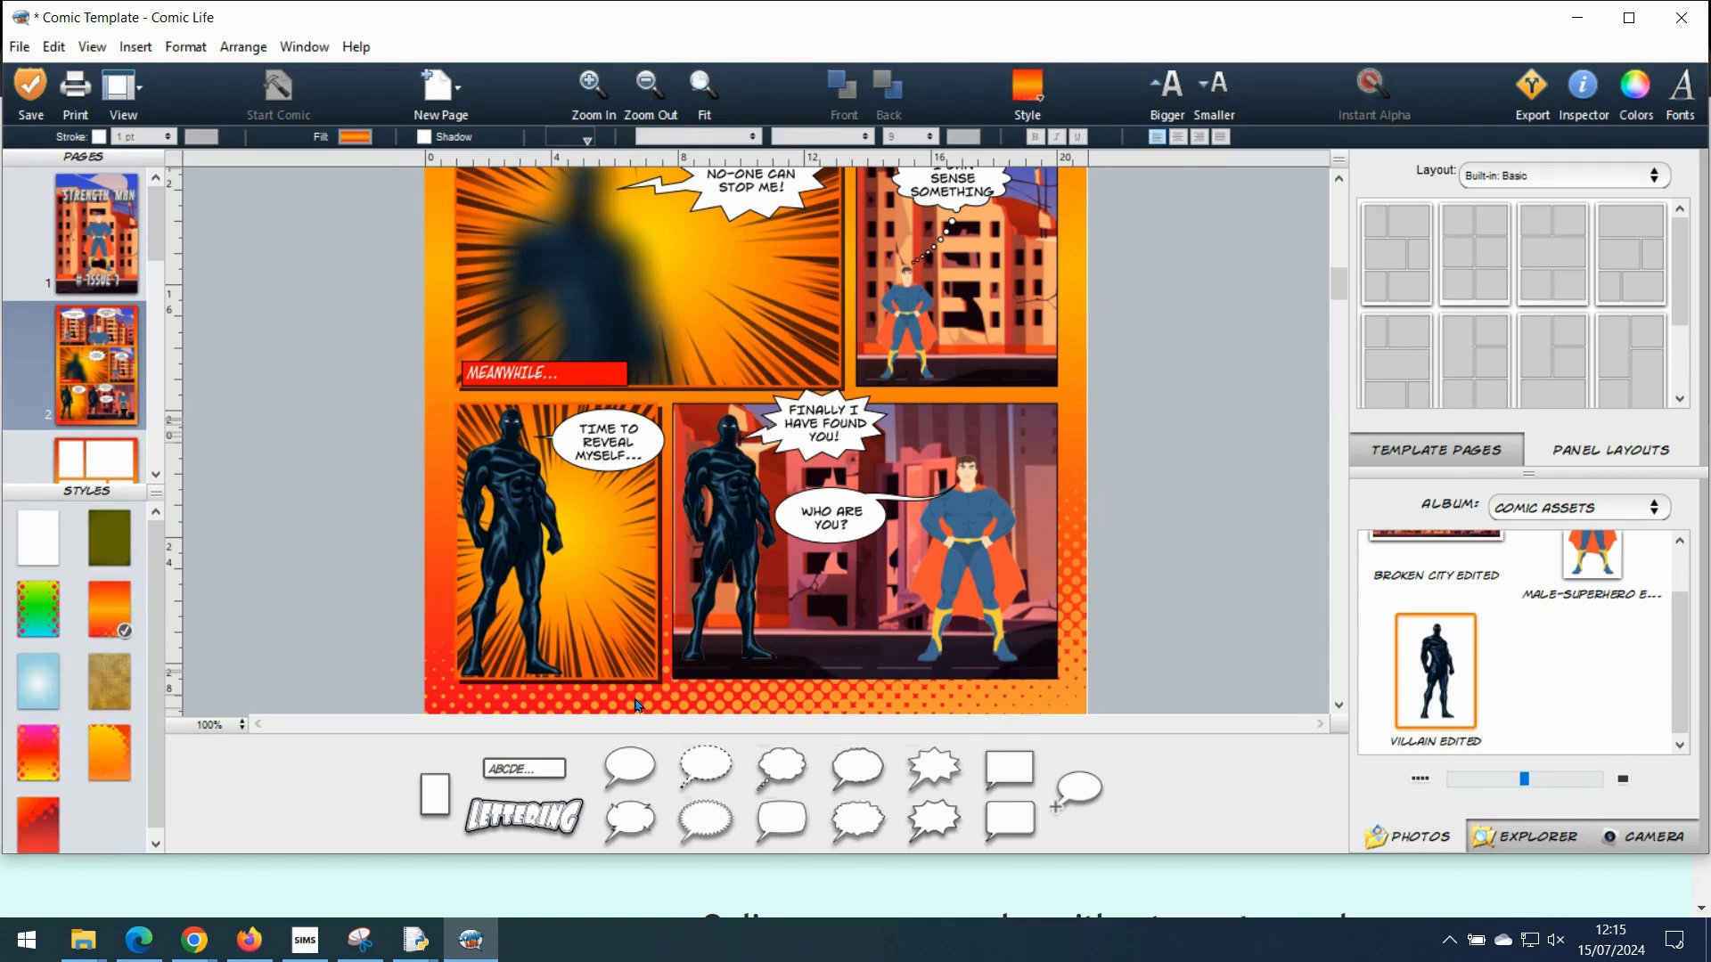
pyautogui.scroll(-2, 915, 575)
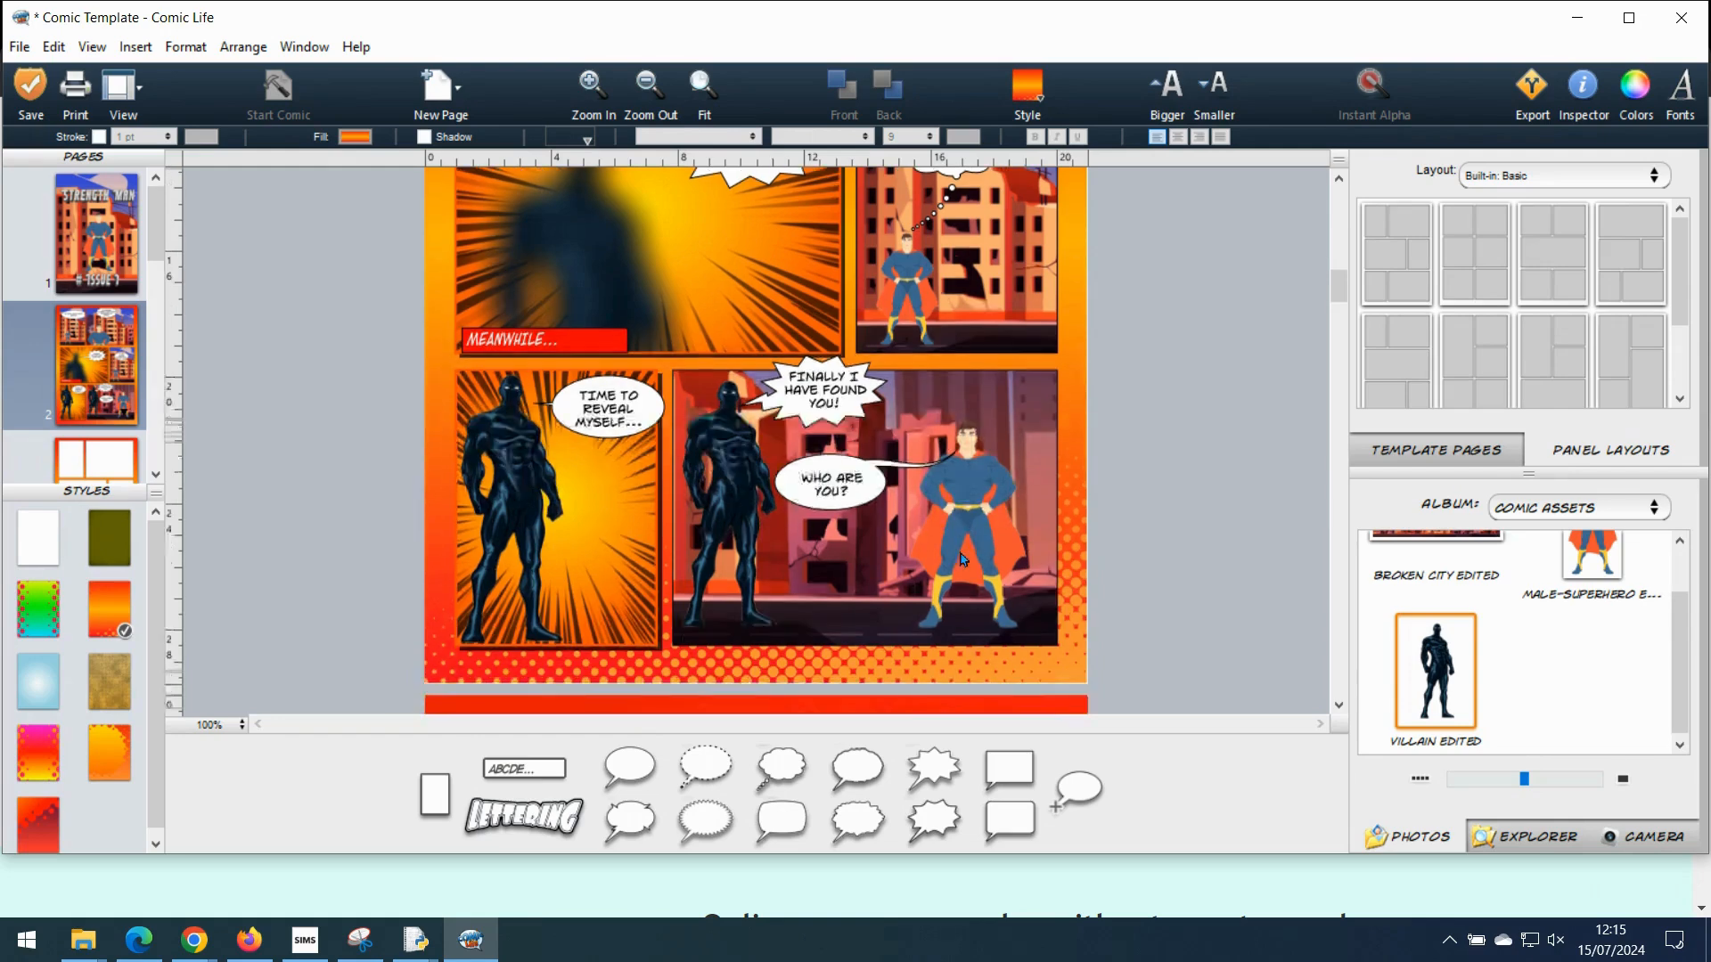
# Step: Add a lettering element reading "TO BE CONTINUED..." across the lower part of the wide bottom panel
pyautogui.moveTo(515, 823); pyautogui.dragTo(863, 605)
pyautogui.click(863, 605)
pyautogui.moveTo(1062, 606); pyautogui.dragTo(704, 570)
pyautogui.write('TO BE CONT')
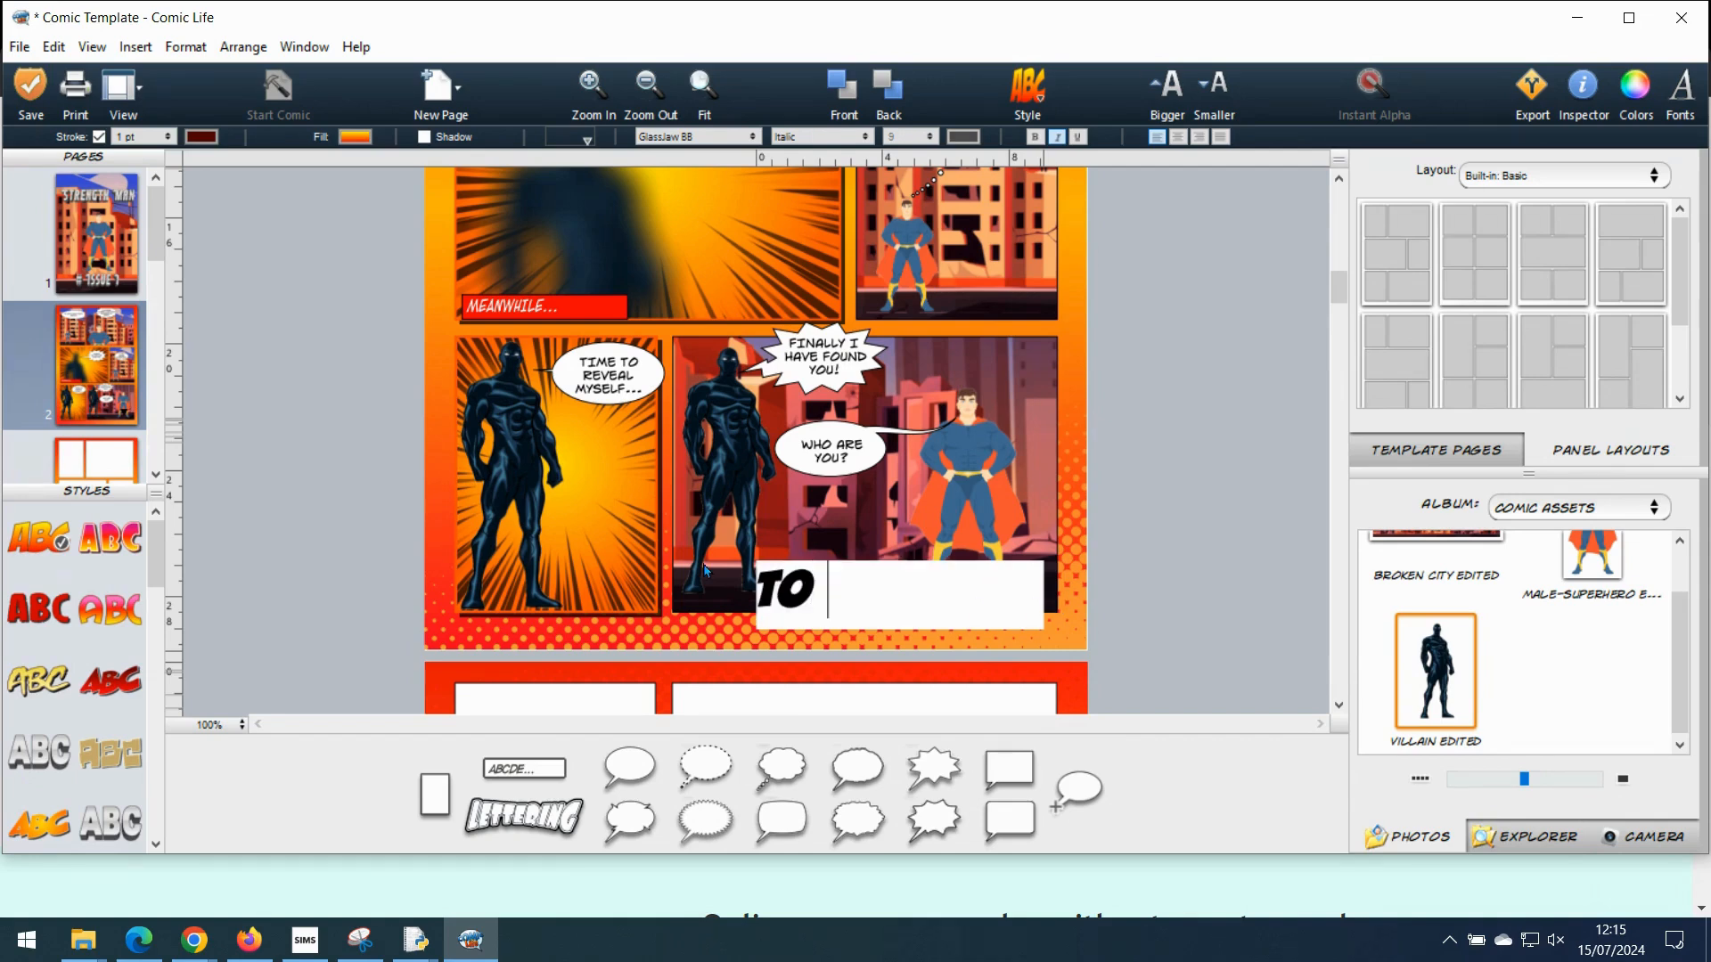
pyautogui.press('BackSpace')
pyautogui.press('BackSpace')
pyautogui.press('BackSpace')
pyautogui.press('BackSpace')
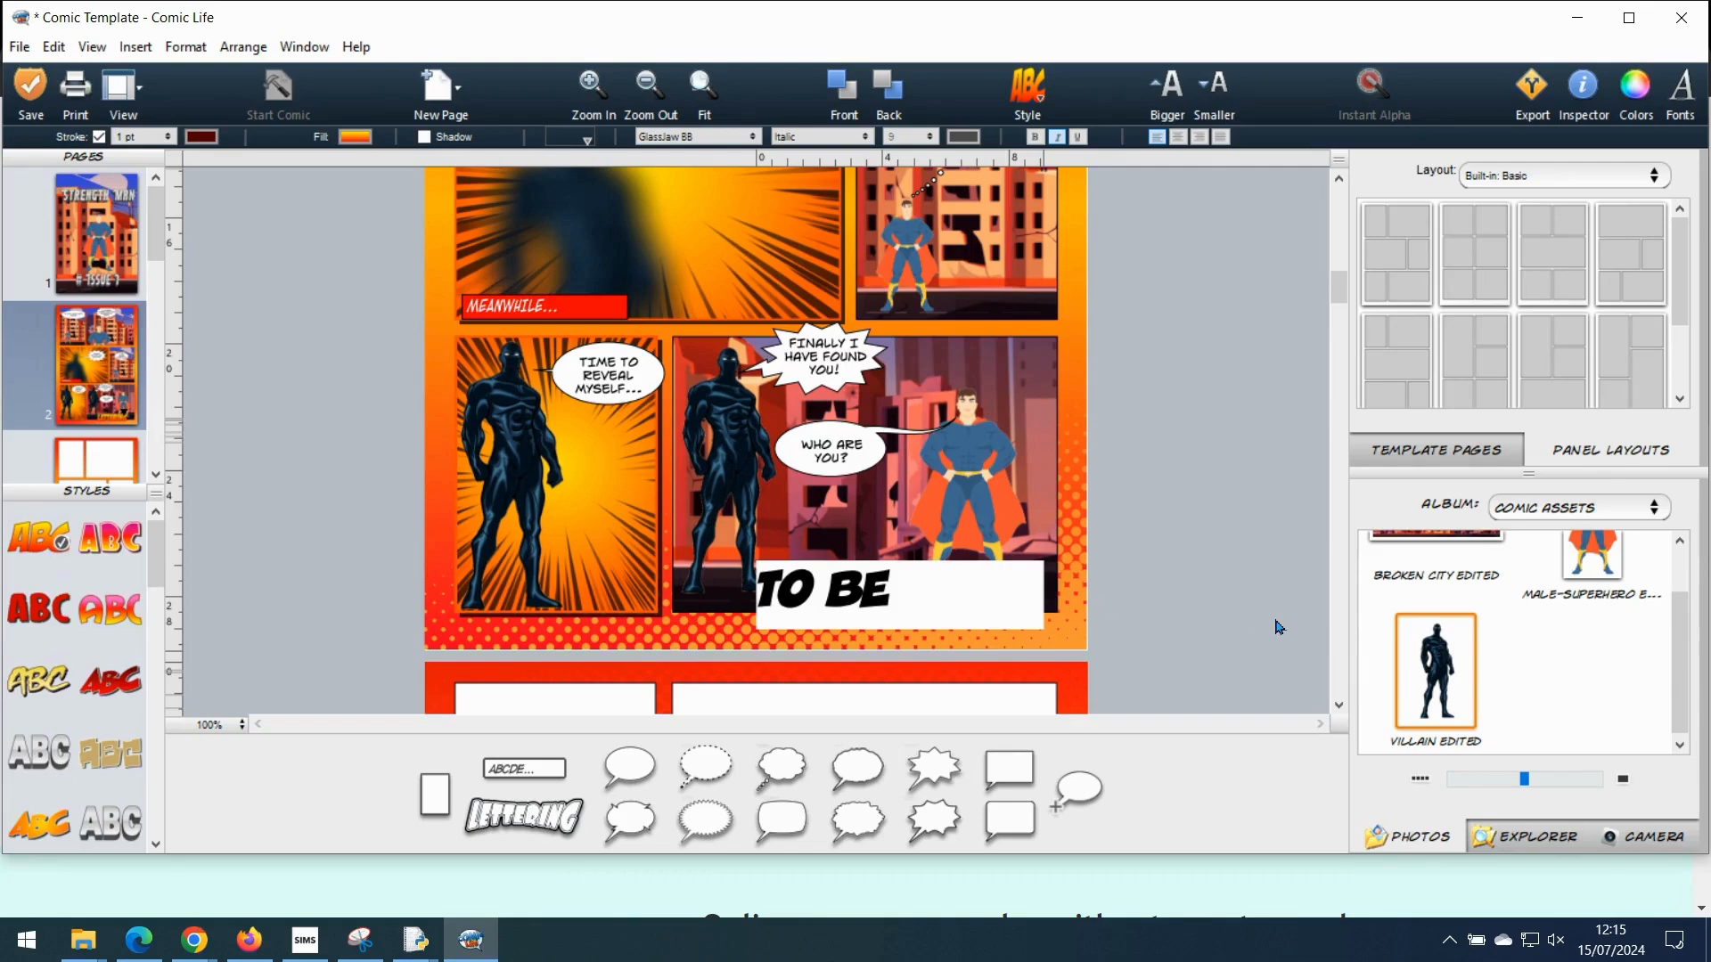
pyautogui.click(1220, 480)
# Step: Narrow and reposition the "TO BE CONTINUED..." lettering along the wide panel's lower edge so it fits within the page, and save the comic
pyautogui.click(667, 581)
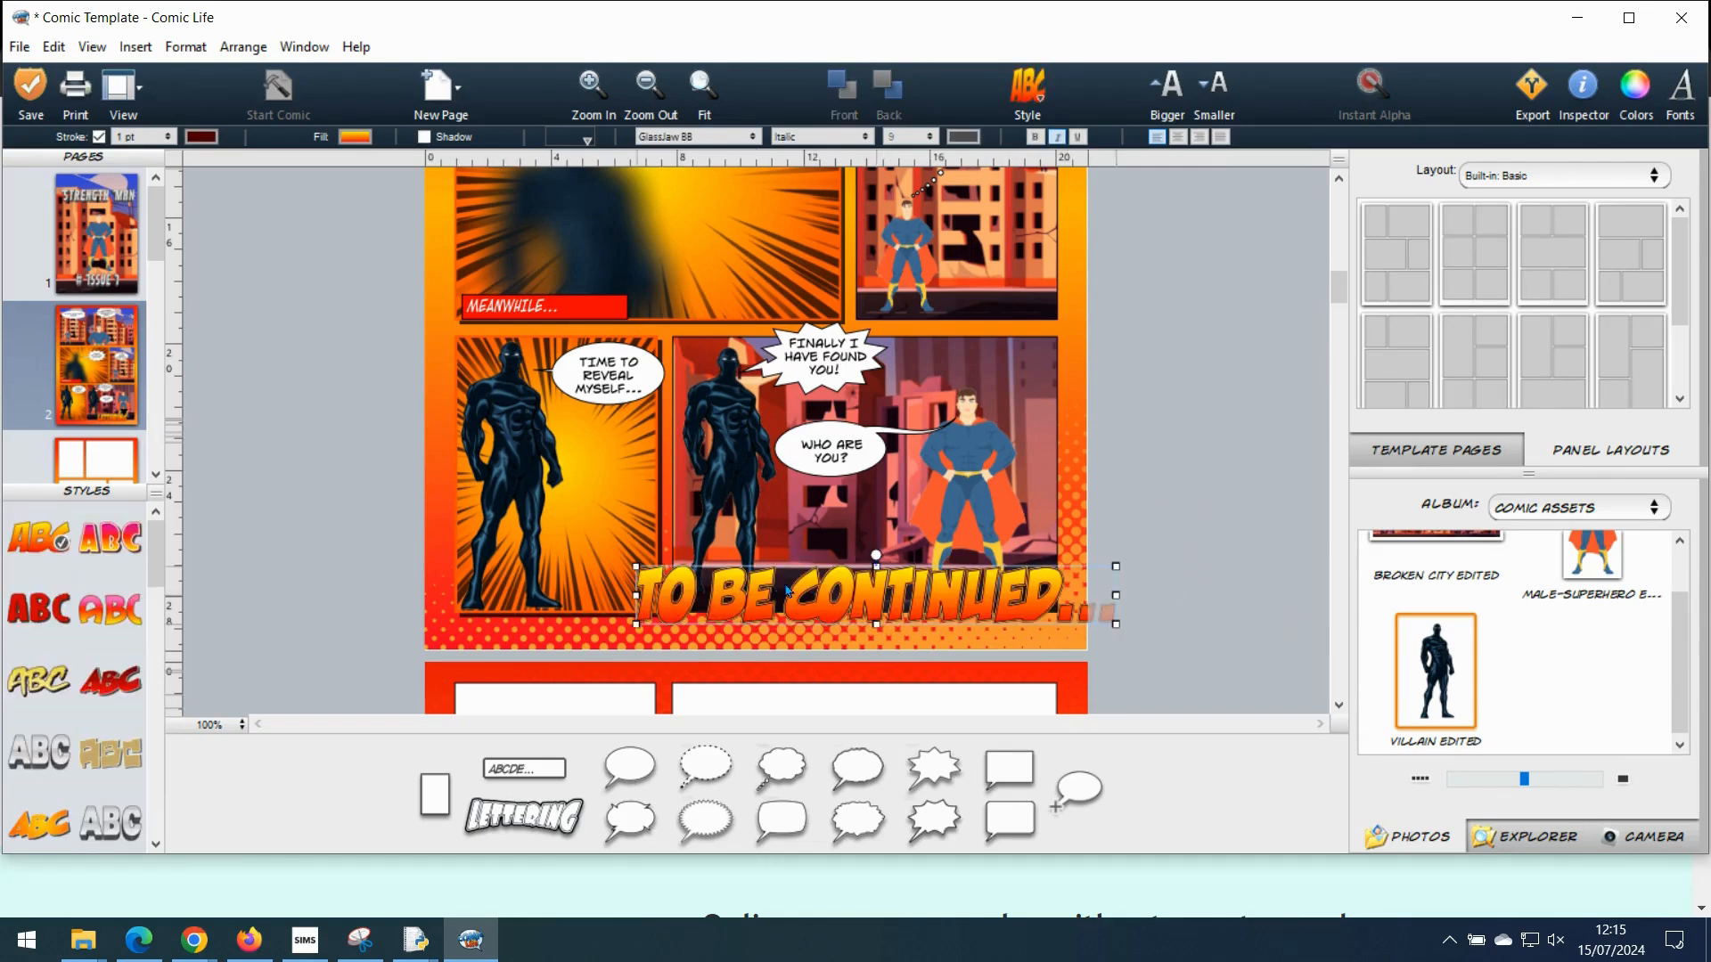
pyautogui.moveTo(636, 599); pyautogui.dragTo(660, 606)
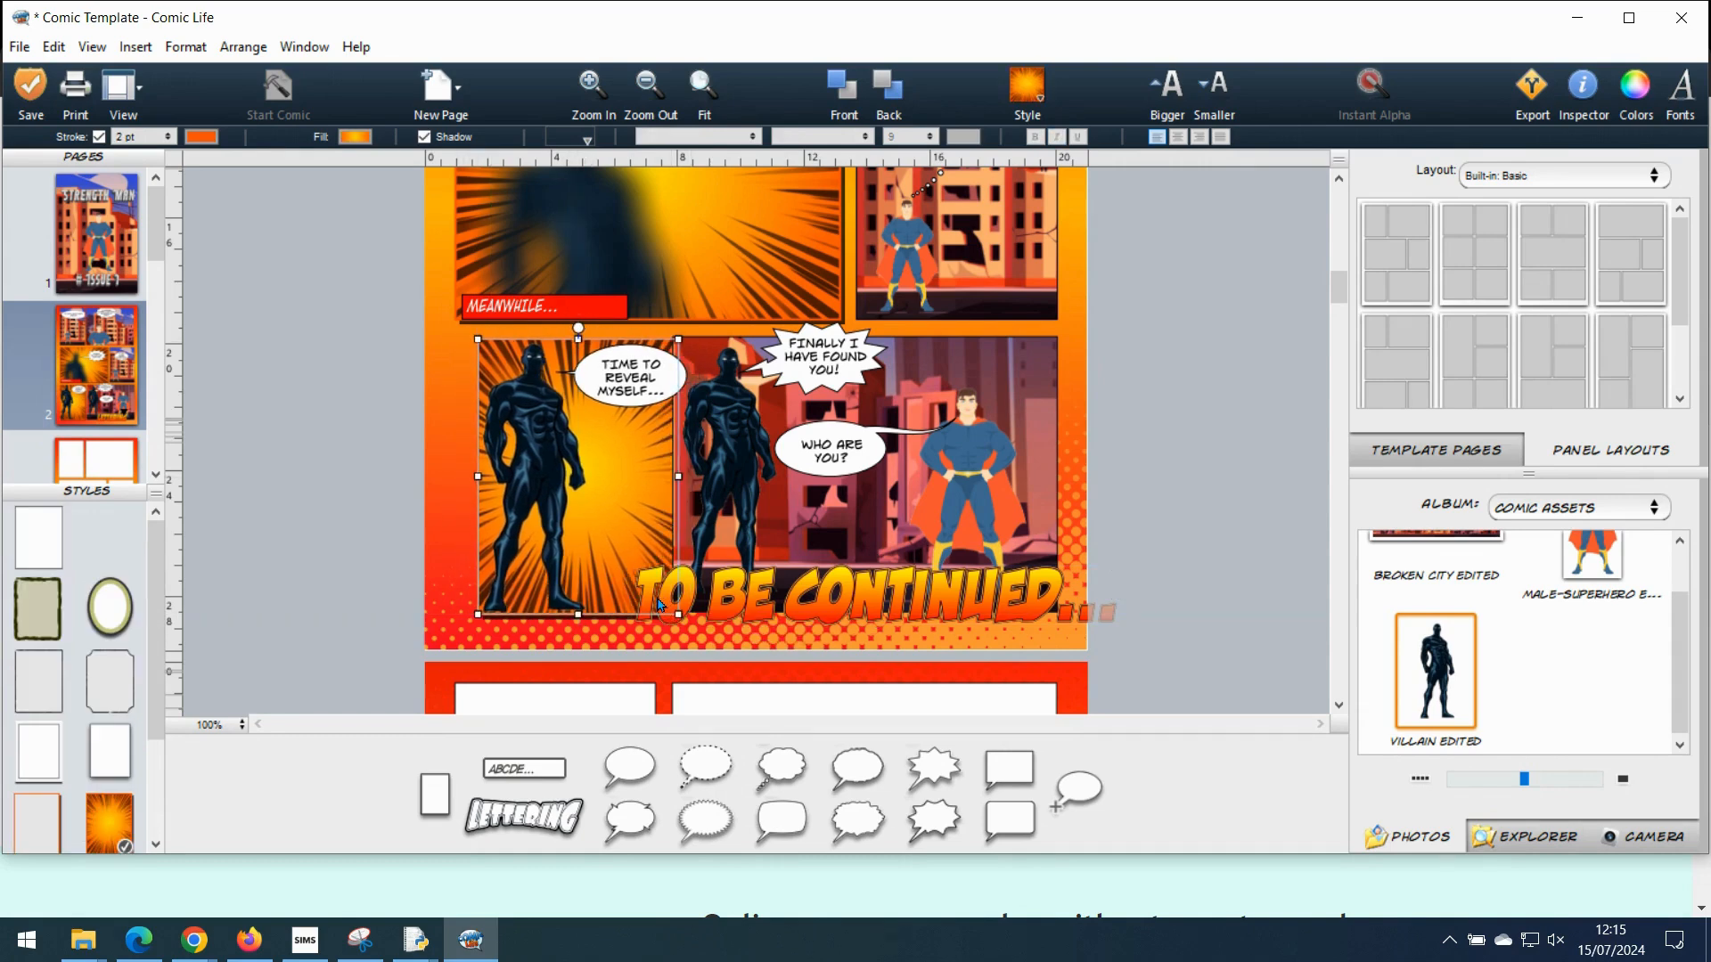
pyautogui.click(731, 602)
pyautogui.moveTo(634, 595); pyautogui.dragTo(683, 594)
pyautogui.moveTo(887, 608); pyautogui.dragTo(876, 598)
pyautogui.moveTo(1107, 586); pyautogui.dragTo(1007, 608)
pyautogui.click(1141, 591)
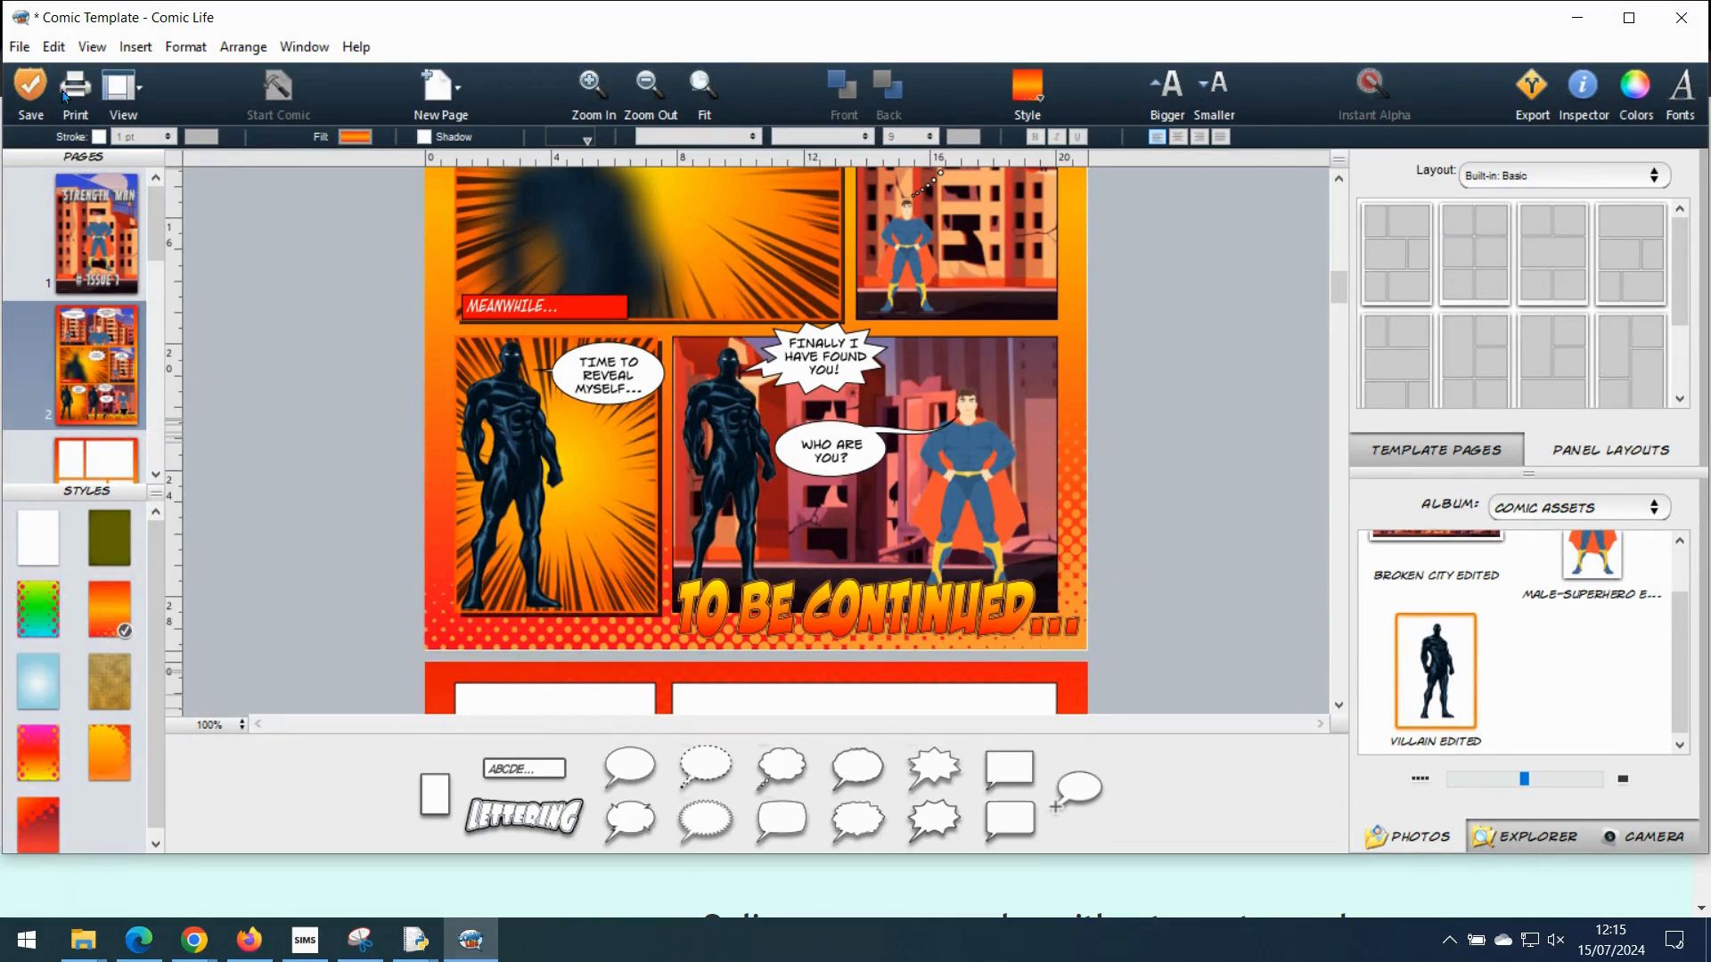
pyautogui.click(31, 94)
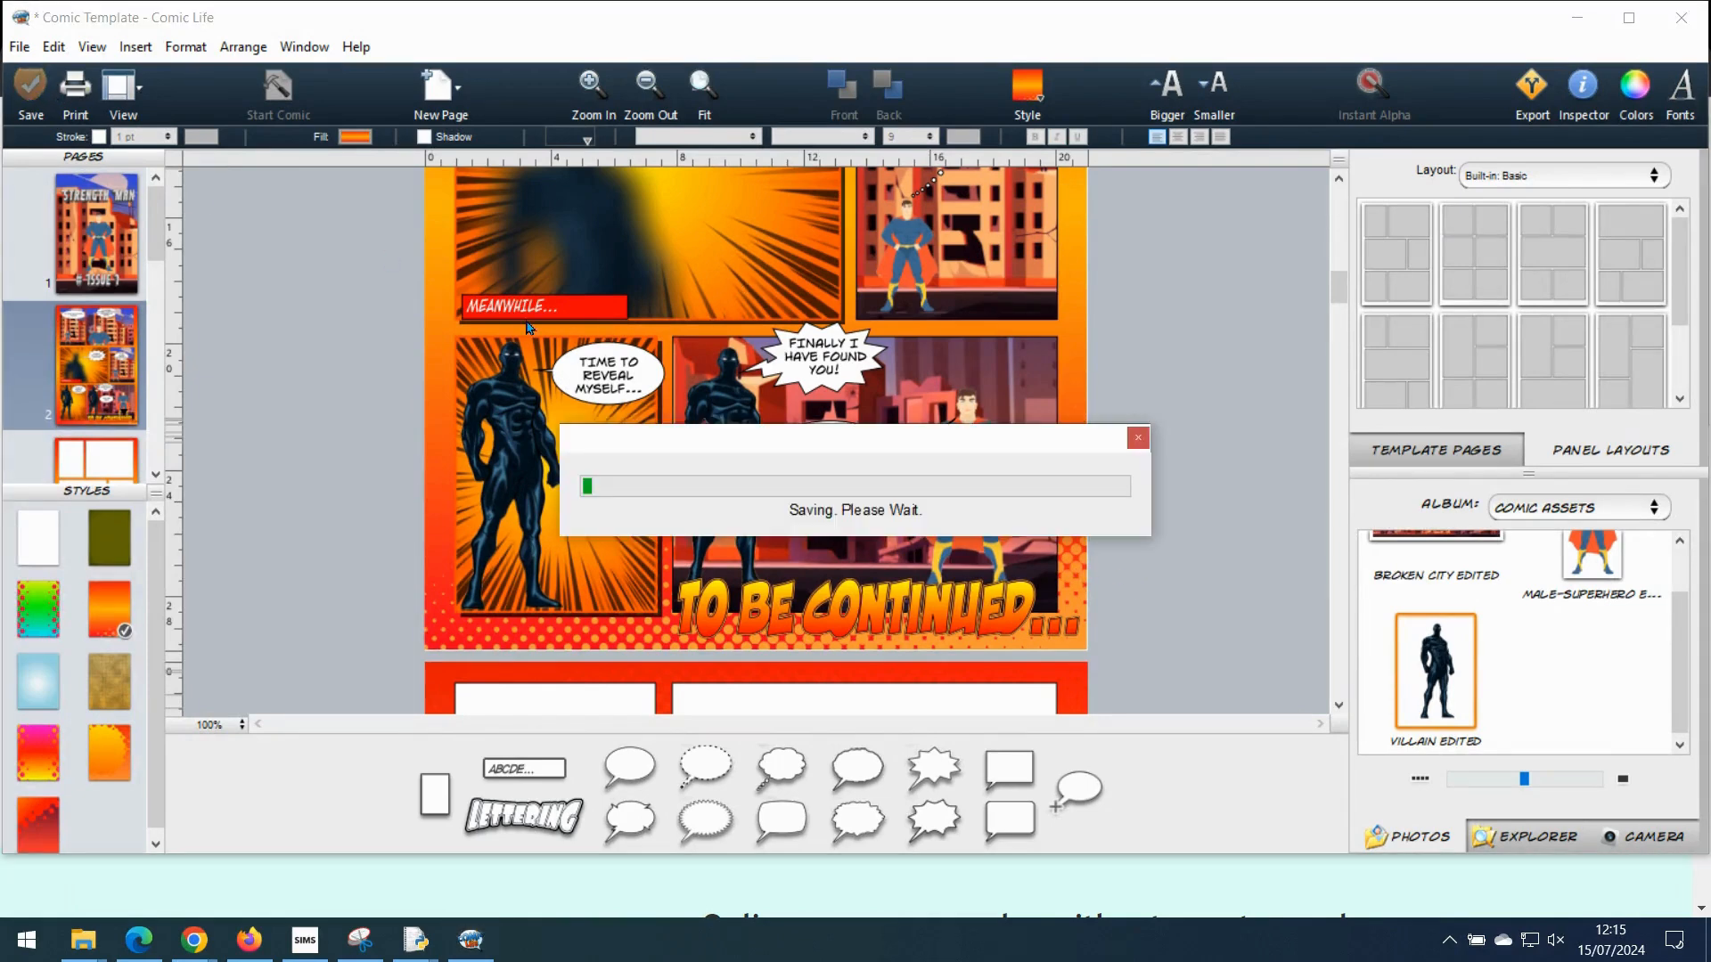